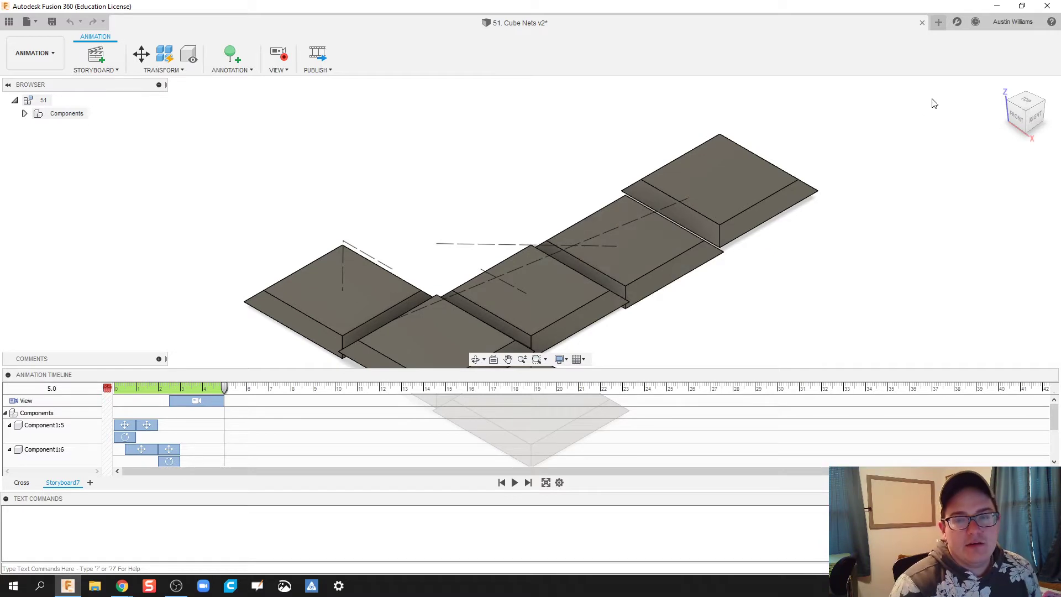
Open a new Untitled design tab next to the Cube Nets animation file.
{"action": "left_click", "coordinate": [938, 22]}
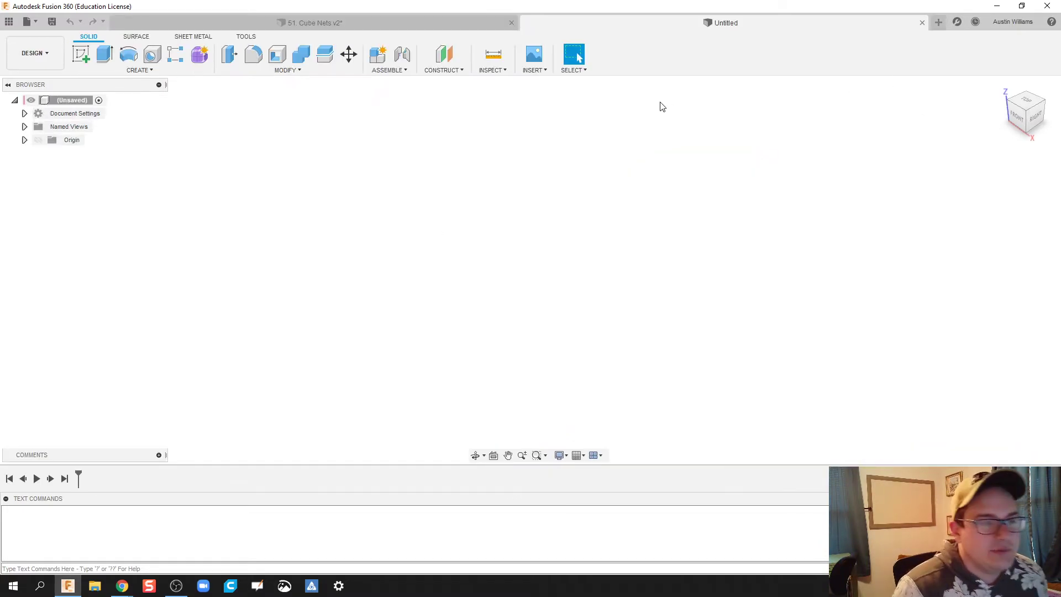
Sketch an 80 mm center rectangle at the origin on the XY ground plane.
{"action": "left_click", "coordinate": [80, 55]}
{"action": "left_click", "coordinate": [570, 266]}
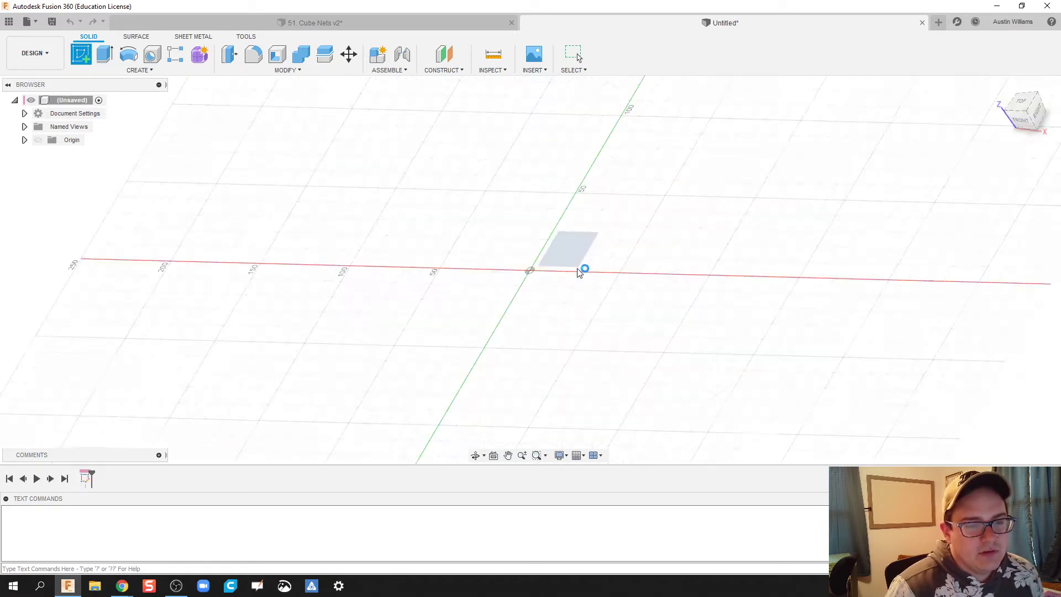
{"action": "key", "text": "r"}
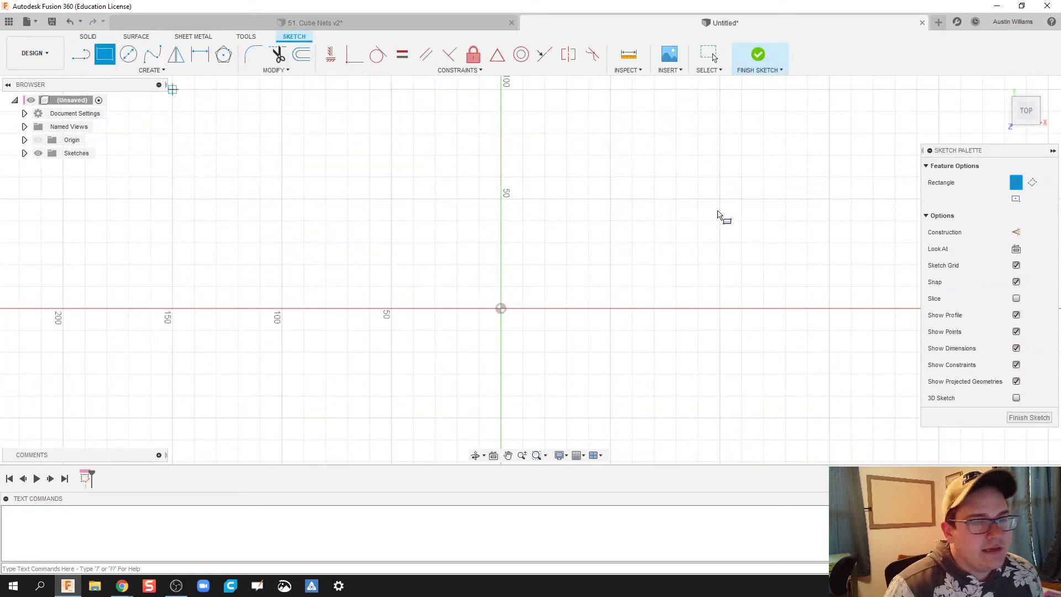
{"action": "left_click", "coordinate": [1016, 199]}
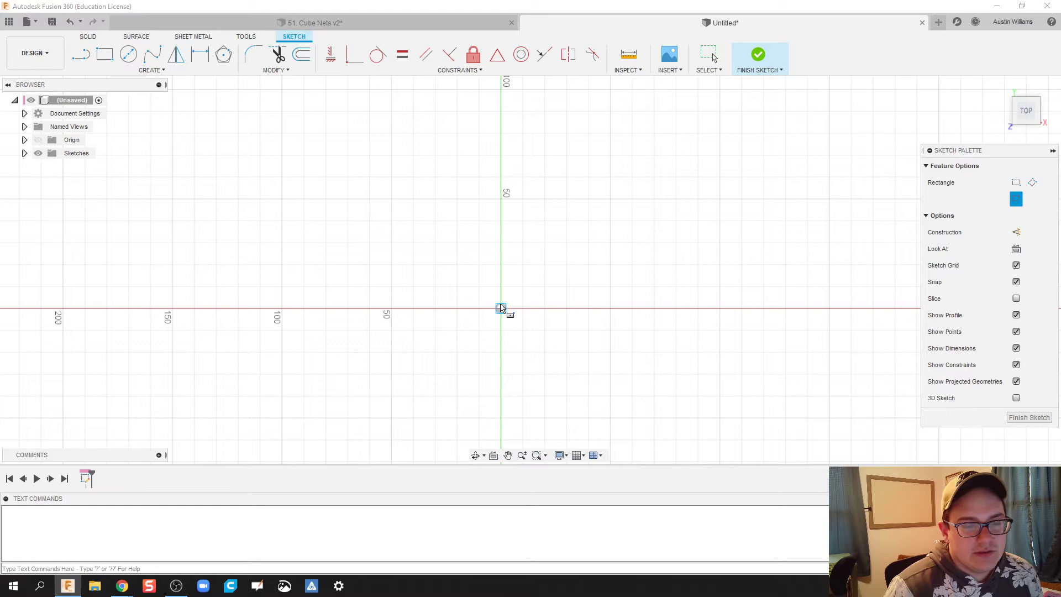
{"action": "left_click", "coordinate": [501, 308]}
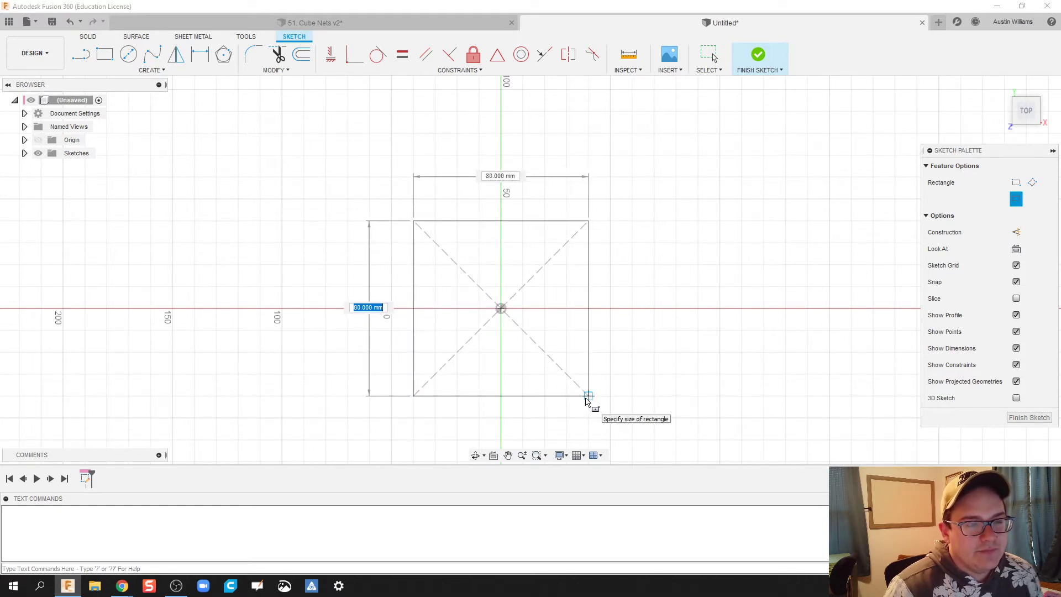
{"action": "left_click", "coordinate": [588, 397]}
{"action": "left_click", "coordinate": [758, 55]}
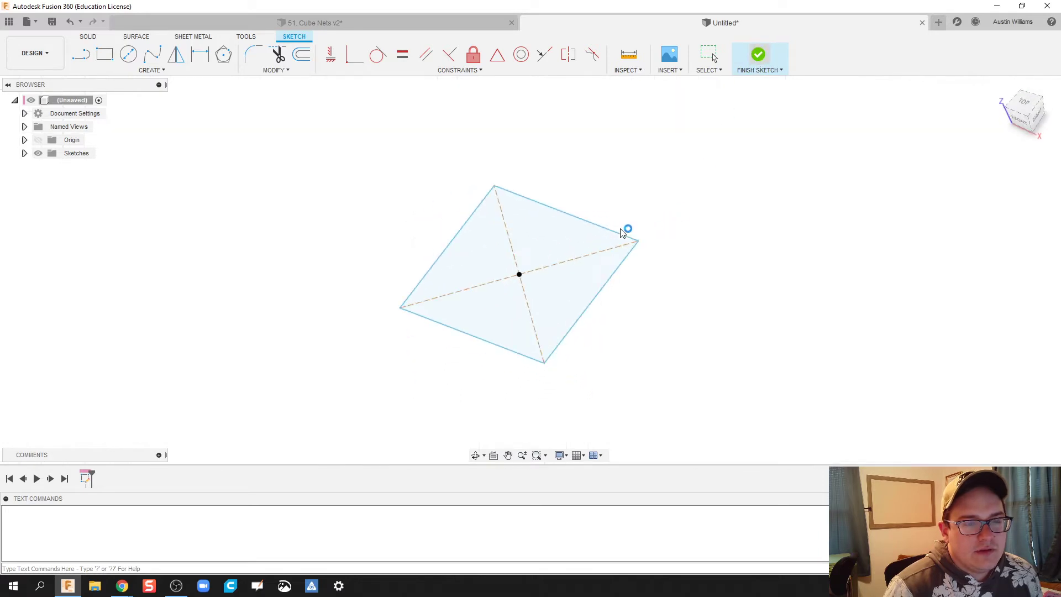
Extrude the square 10 mm with a -45° taper as a new component.
{"action": "key", "text": "e"}
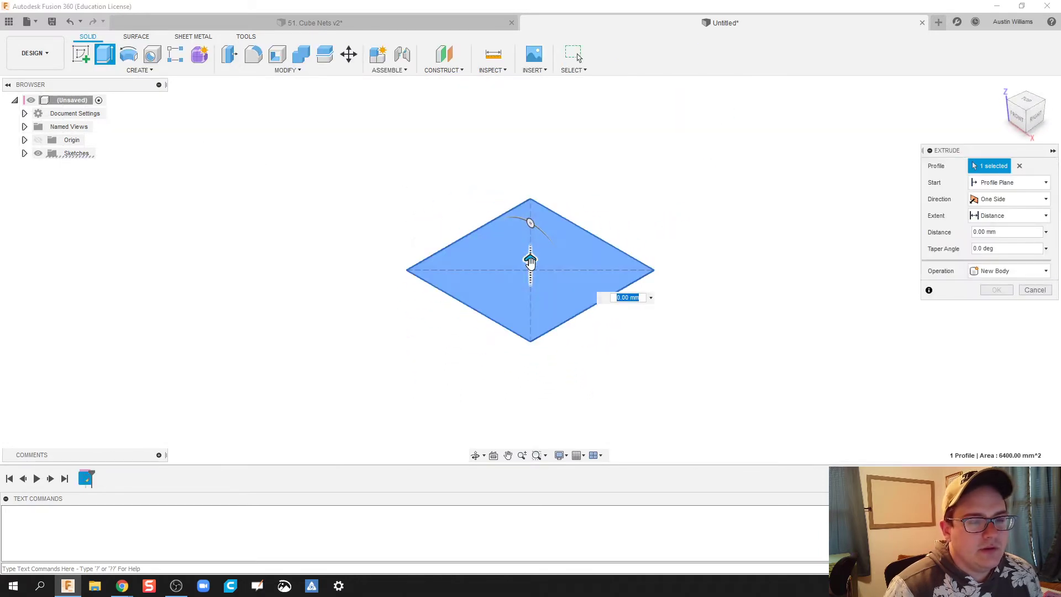
{"action": "left_click_drag", "start_coordinate": [530, 261], "coordinate": [531, 242]}
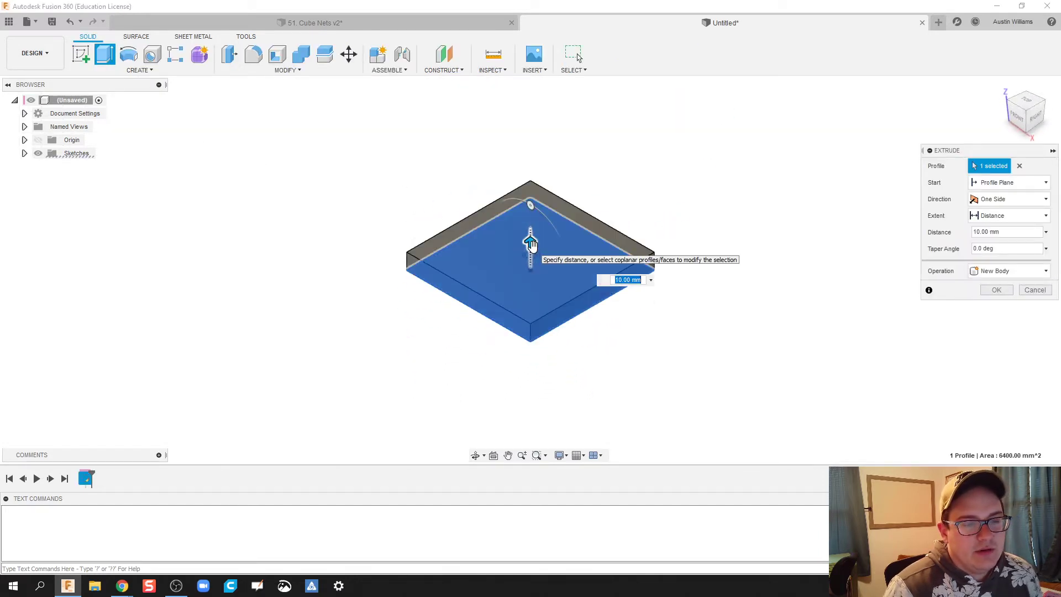
{"action": "left_click_drag", "start_coordinate": [530, 206], "coordinate": [563, 238]}
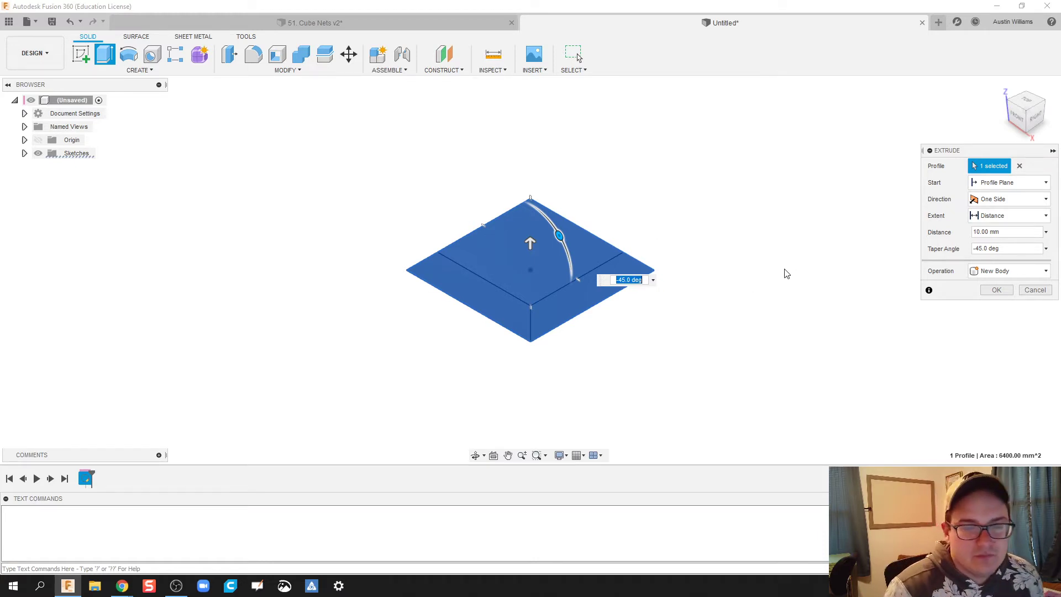
{"action": "left_click", "coordinate": [997, 271]}
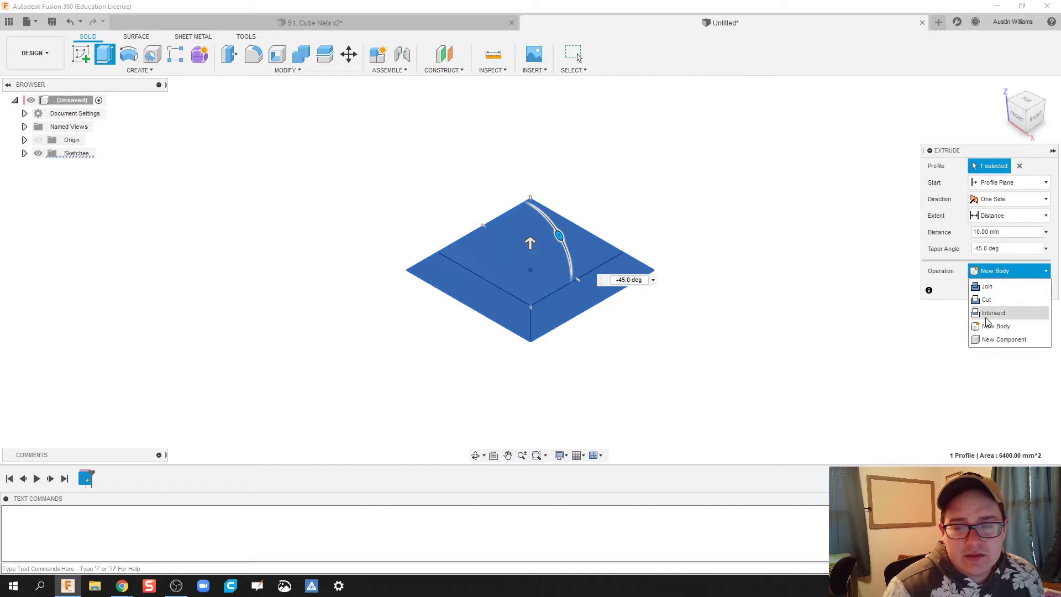
{"action": "left_click", "coordinate": [987, 340]}
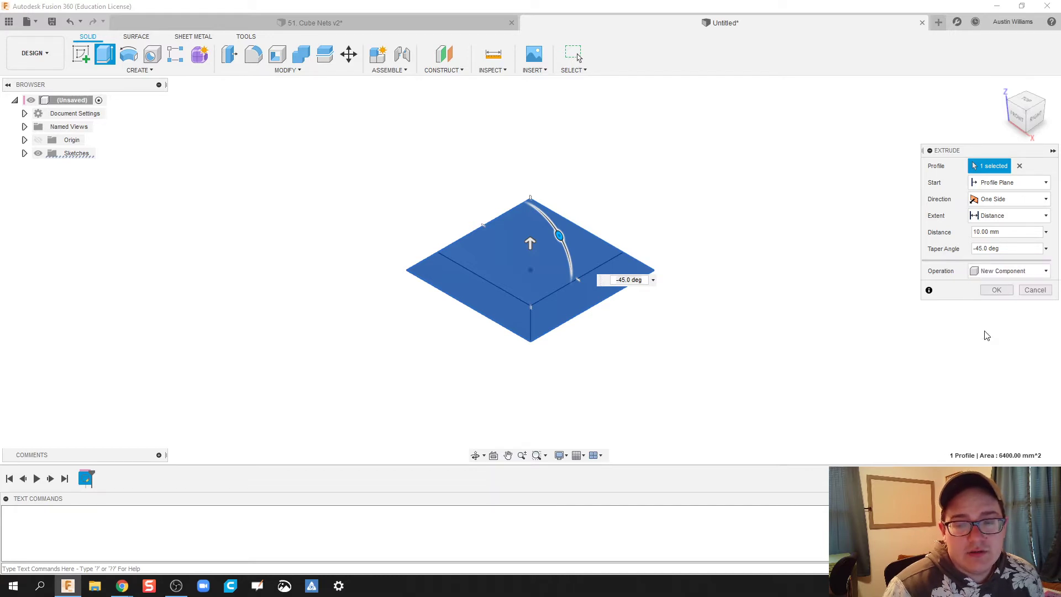
{"action": "left_click", "coordinate": [996, 291]}
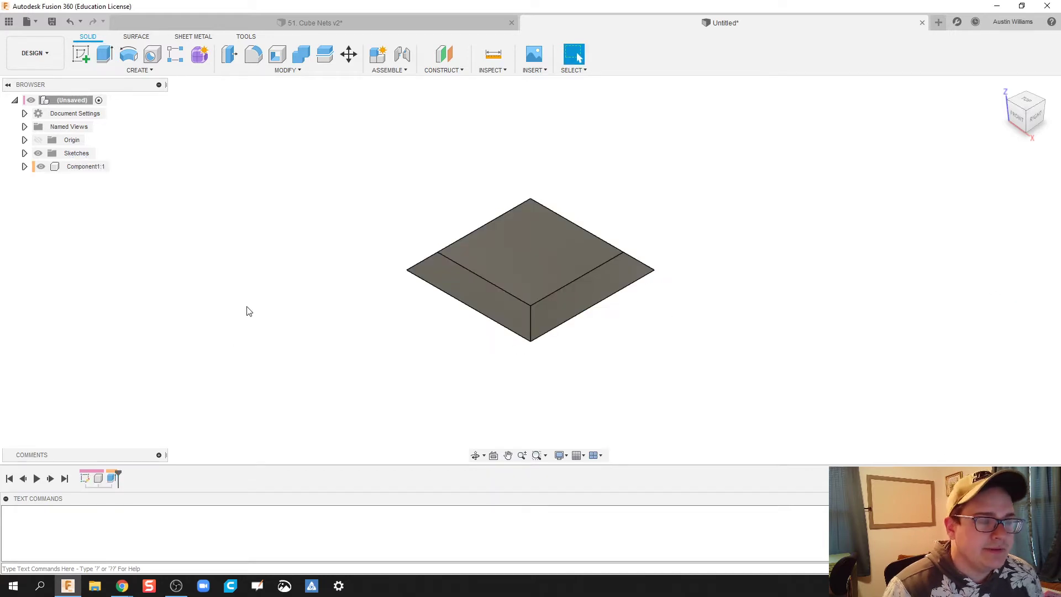
Copy Component1:1 and place the copy 40 mm up along Z.
{"action": "middle_click_drag", "start_coordinate": [247, 311], "coordinate": [315, 299]}
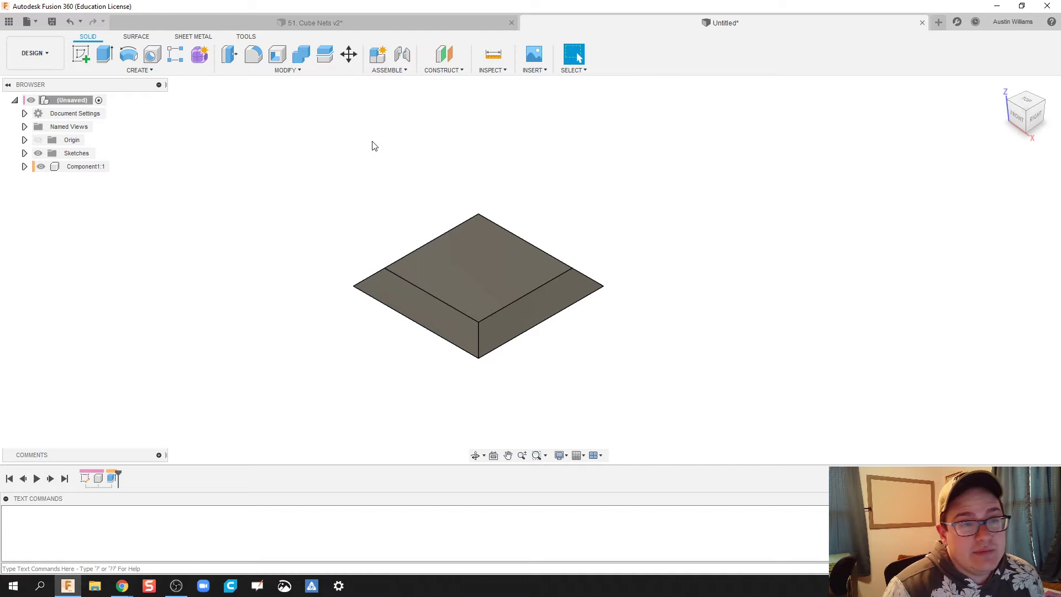
{"action": "left_click", "coordinate": [348, 55]}
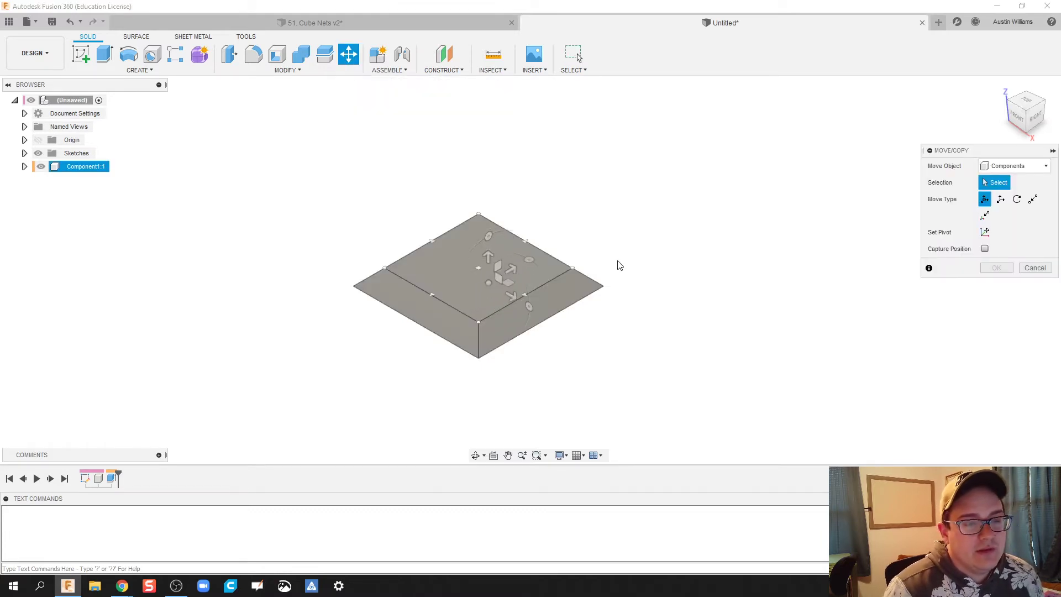
{"action": "left_click", "coordinate": [1020, 175]}
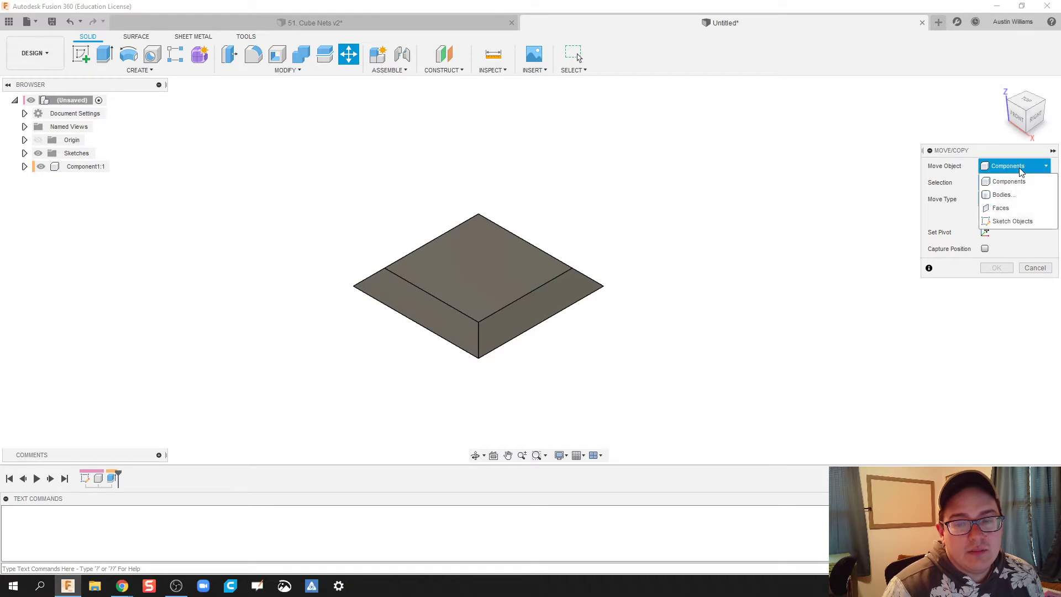
{"action": "left_click", "coordinate": [1022, 171]}
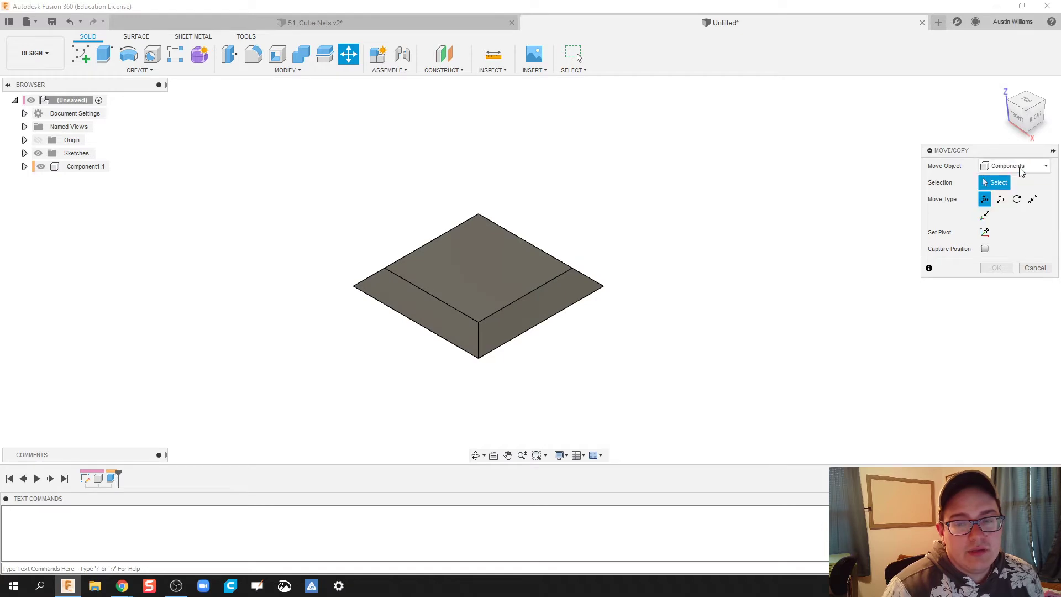
{"action": "left_click", "coordinate": [481, 274]}
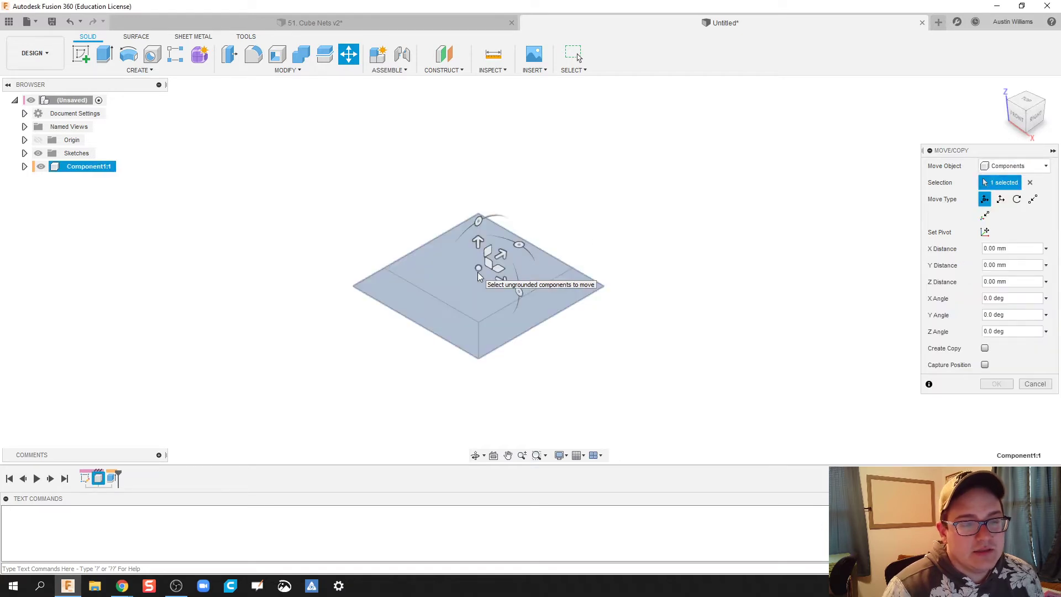
{"action": "left_click", "coordinate": [985, 349]}
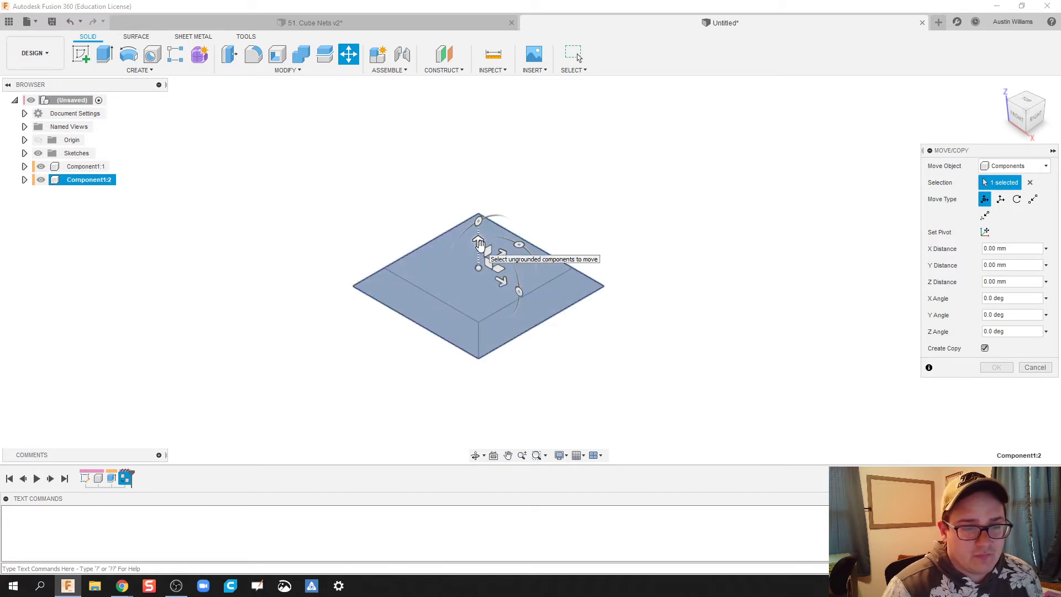
{"action": "left_click_drag", "start_coordinate": [479, 243], "coordinate": [489, 174]}
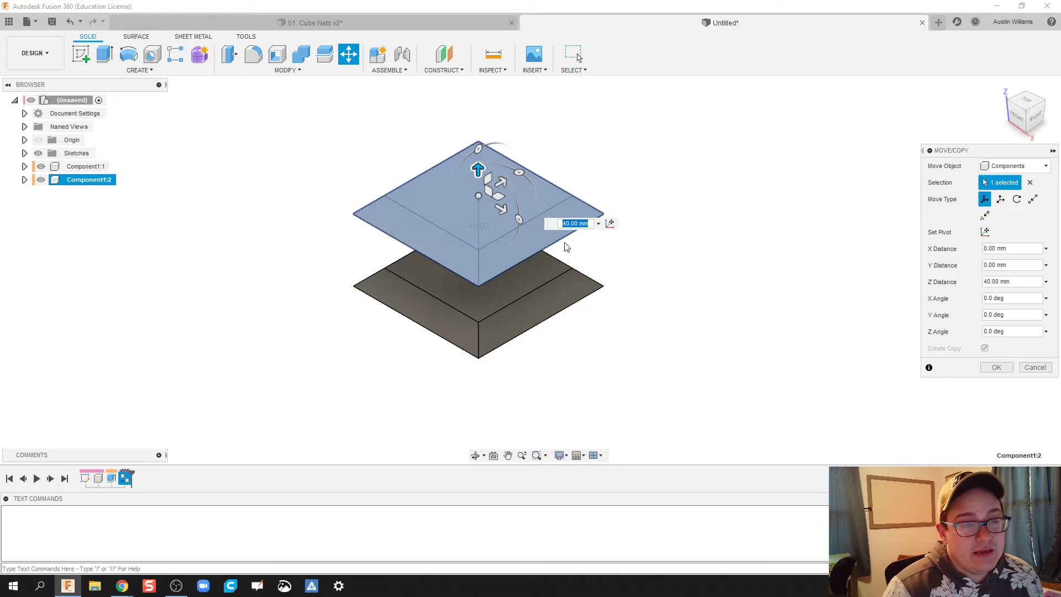
{"action": "middle_click_drag", "start_coordinate": [416, 403], "coordinate": [145, 267], "text": "shift"}
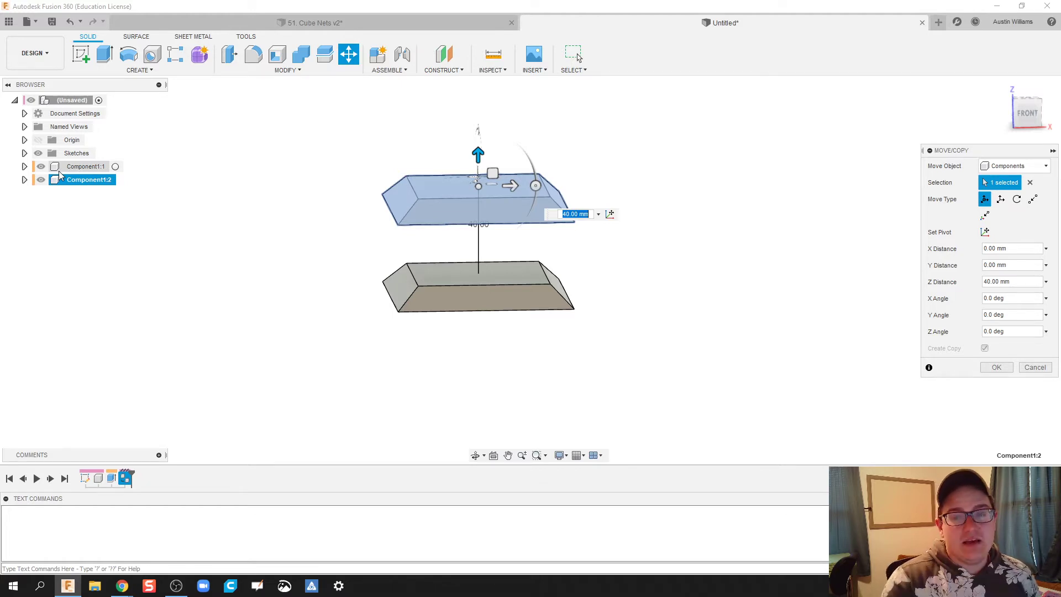
{"action": "left_click", "coordinate": [995, 368]}
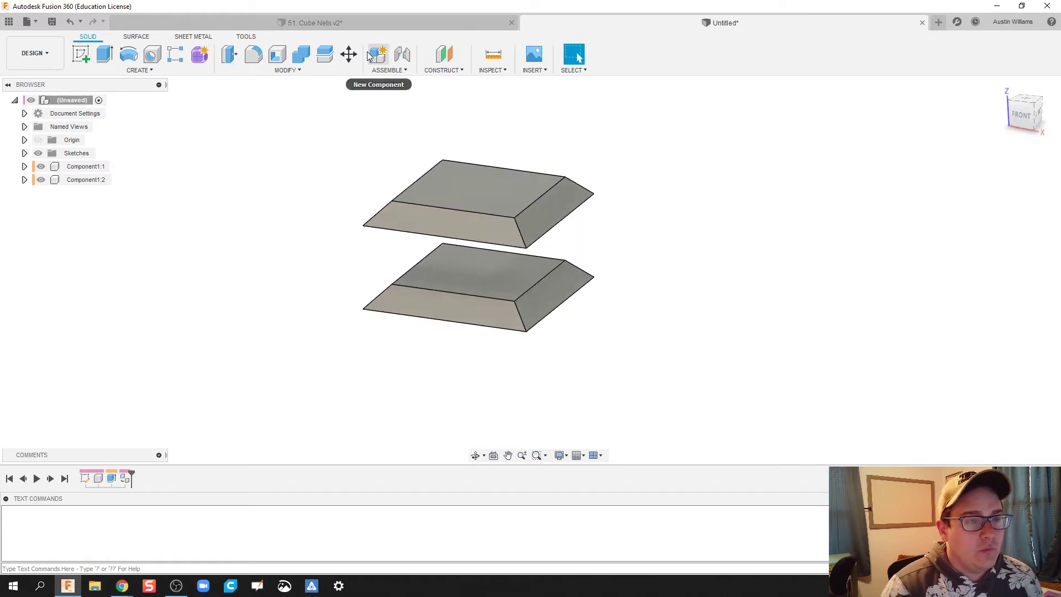
Begin copying the stacked plate pair, then cancel the move without changes.
{"action": "left_click", "coordinate": [348, 54]}
{"action": "left_click", "coordinate": [476, 189]}
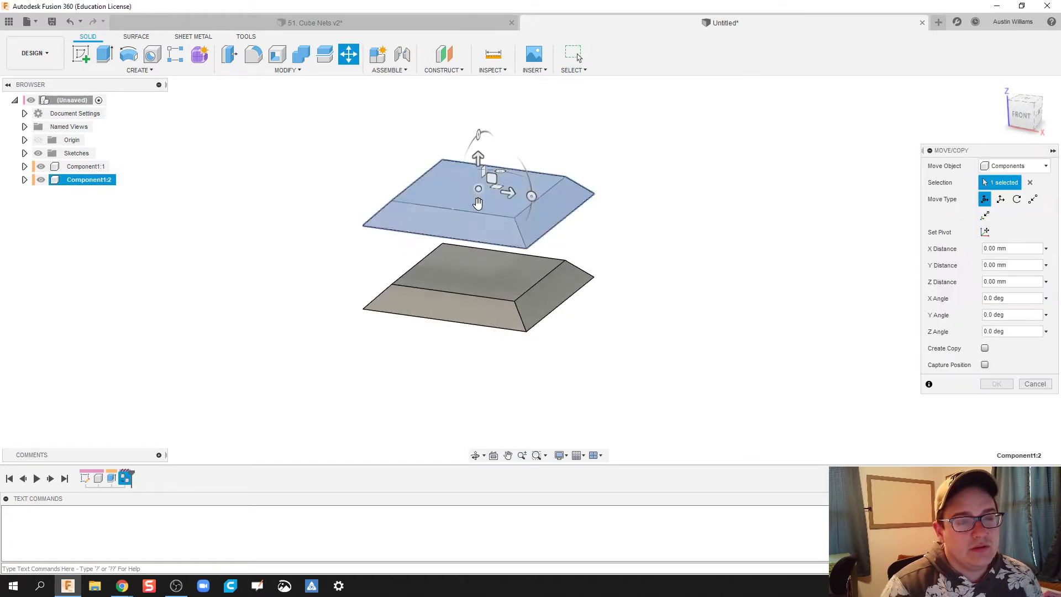
{"action": "left_click", "coordinate": [985, 350]}
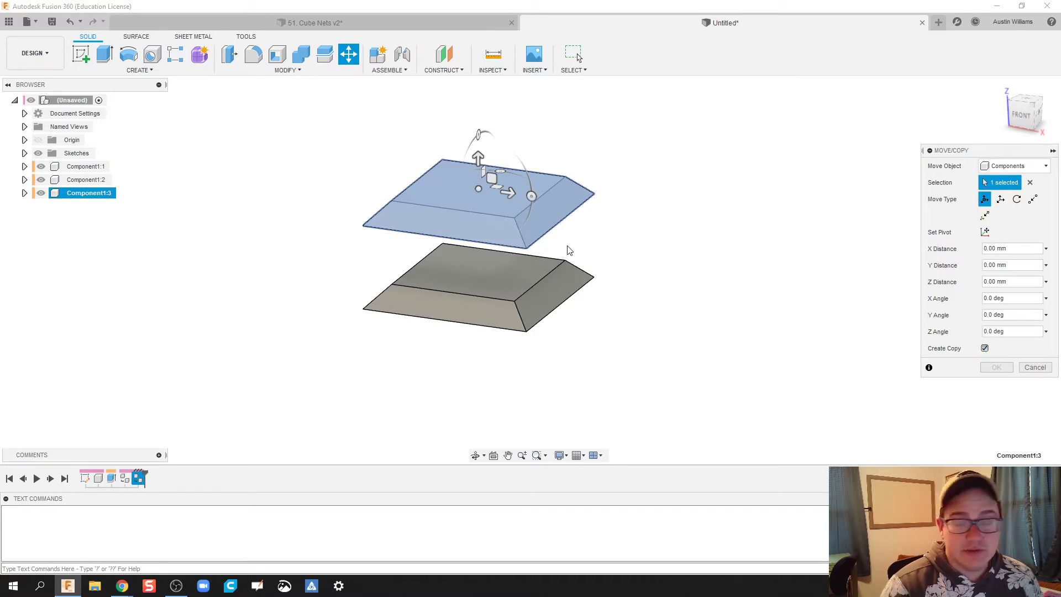
{"action": "left_click", "coordinate": [489, 282]}
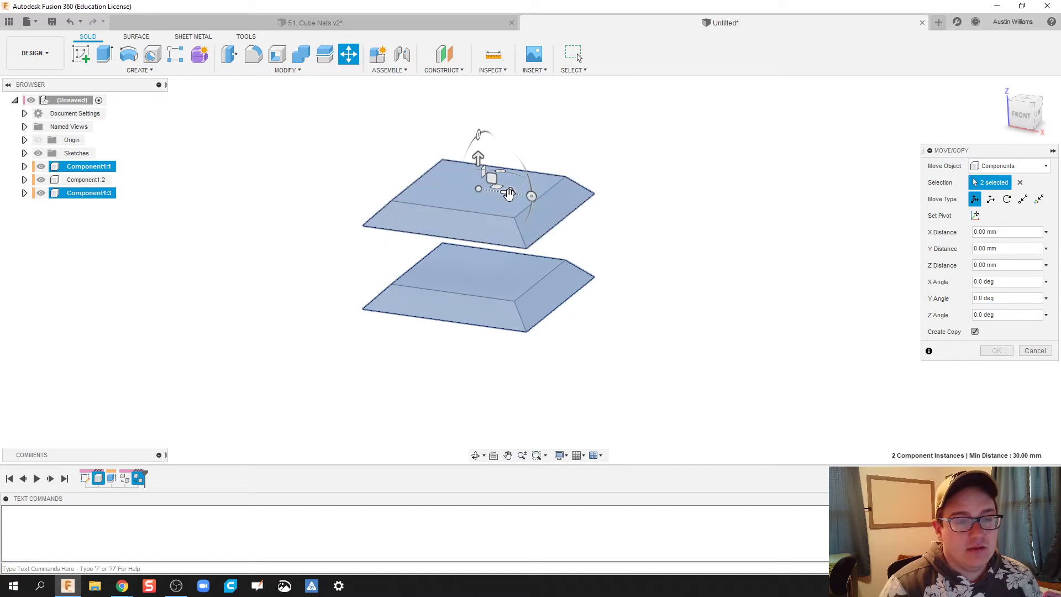
{"action": "mouse_move", "coordinate": [509, 192]}
{"action": "left_mouse_down"}
{"action": "mouse_move", "coordinate": [688, 215]}
{"action": "mouse_move", "coordinate": [616, 219]}
{"action": "mouse_move", "coordinate": [505, 194]}
{"action": "left_mouse_up"}
{"action": "left_click", "coordinate": [493, 307]}
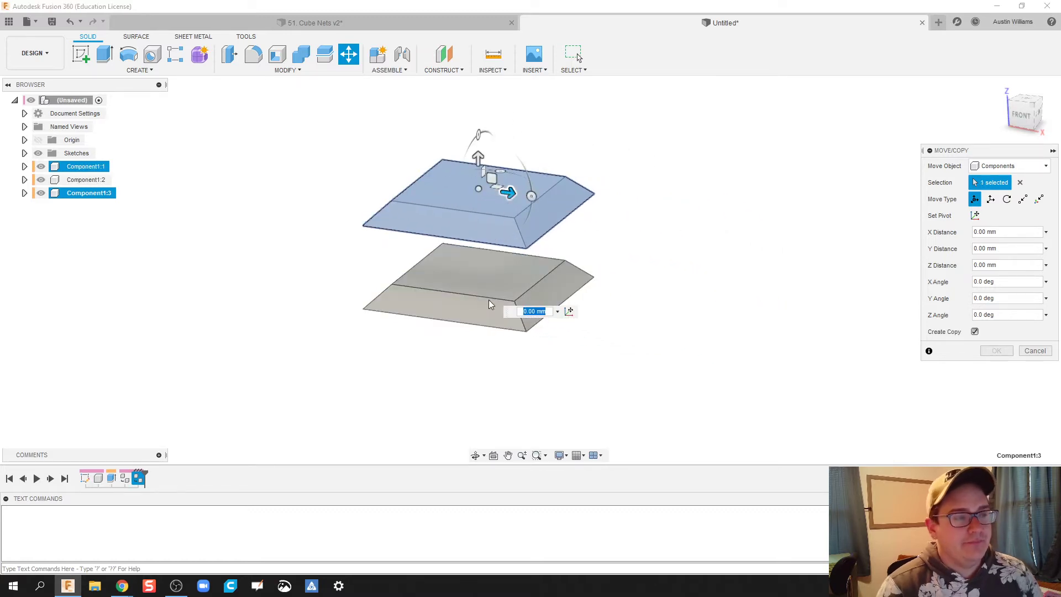
{"action": "key", "text": "Escape"}
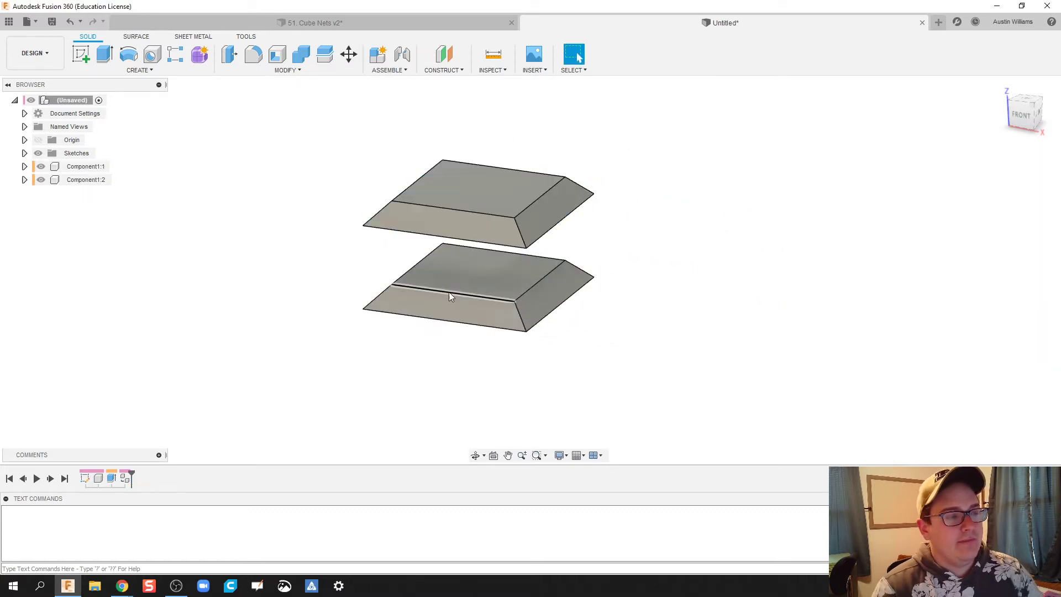
Copy both stacked plates and place the new pair 100 mm to the side.
{"action": "left_click", "coordinate": [348, 54]}
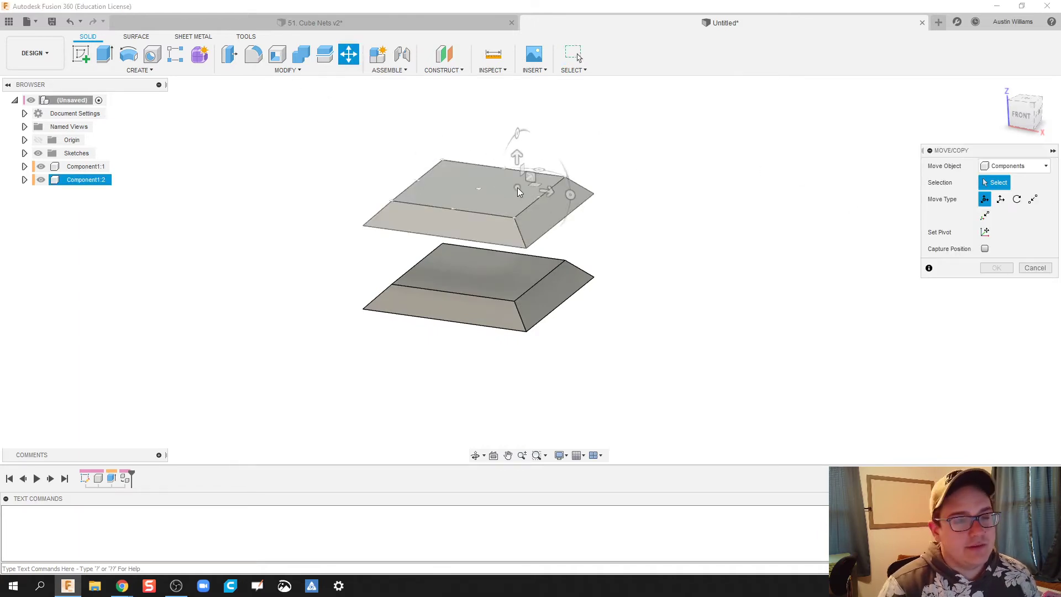
{"action": "left_click", "coordinate": [497, 188]}
{"action": "left_click", "coordinate": [483, 266]}
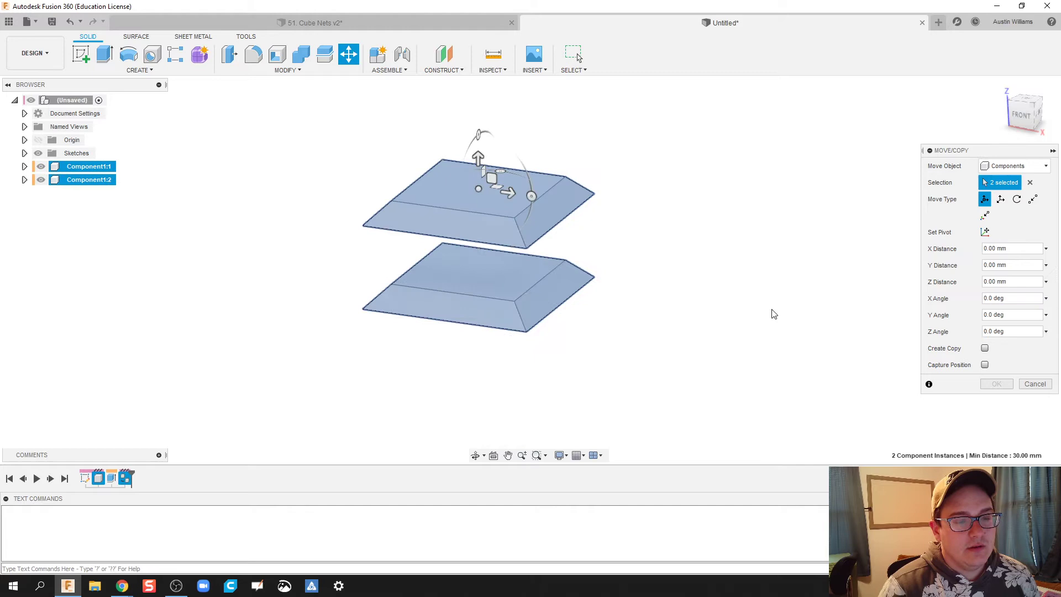
{"action": "left_click", "coordinate": [984, 349]}
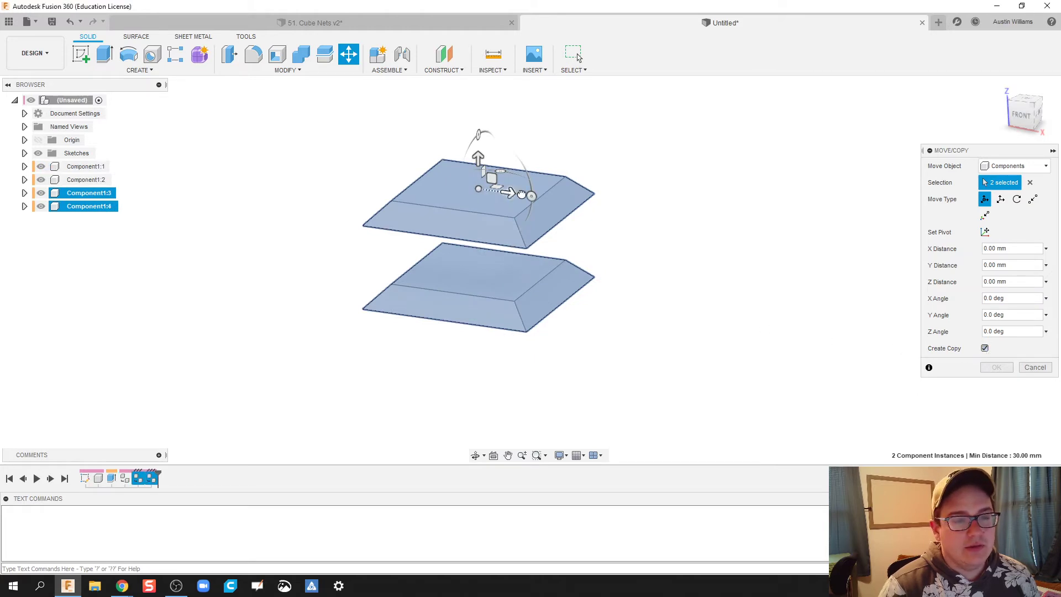
{"action": "left_click_drag", "start_coordinate": [509, 191], "coordinate": [713, 220]}
{"action": "left_click", "coordinate": [996, 368]}
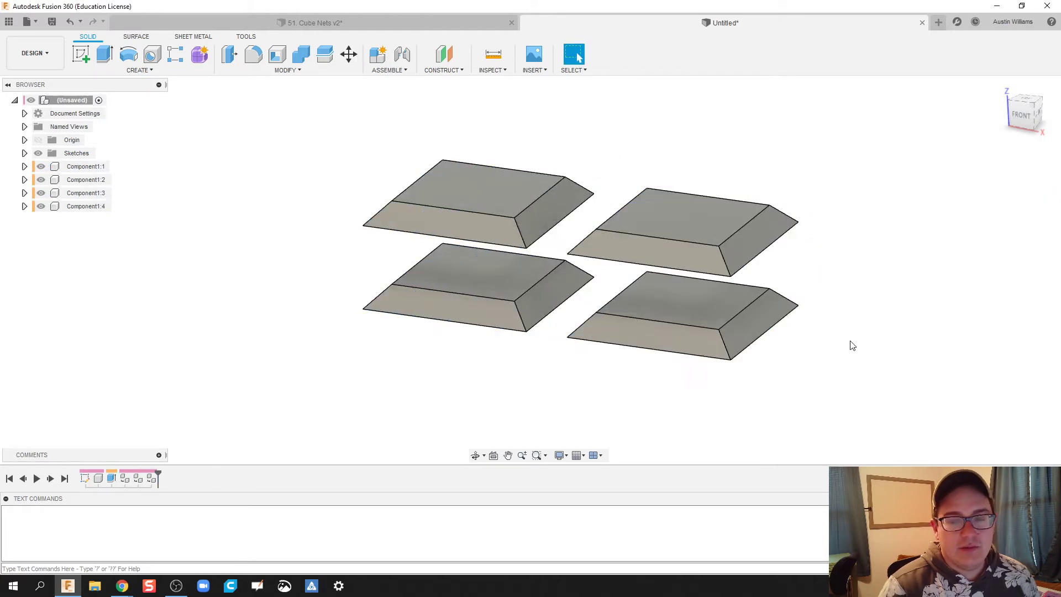
Copy the left plate pair 110 mm along Y, making six plates.
{"action": "left_click", "coordinate": [348, 54]}
{"action": "left_click", "coordinate": [494, 180]}
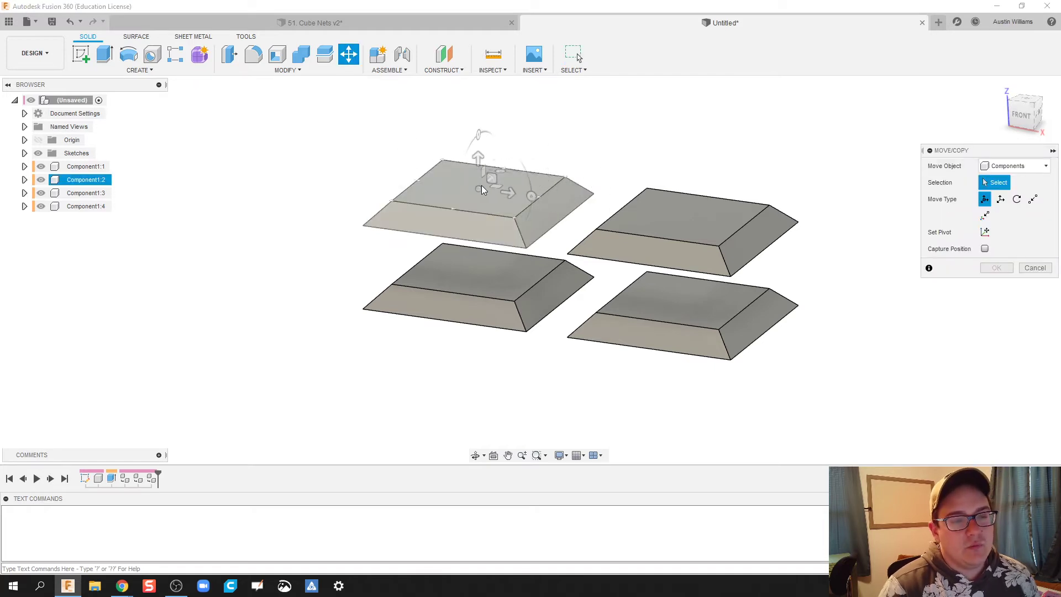
{"action": "left_click", "coordinate": [480, 189]}
{"action": "left_click", "coordinate": [479, 269]}
{"action": "middle_click_drag", "start_coordinate": [399, 317], "coordinate": [387, 332], "text": "shift"}
{"action": "mouse_move", "coordinate": [491, 149]}
{"action": "left_mouse_down"}
{"action": "mouse_move", "coordinate": [633, 79]}
{"action": "mouse_move", "coordinate": [492, 166]}
{"action": "left_mouse_up"}
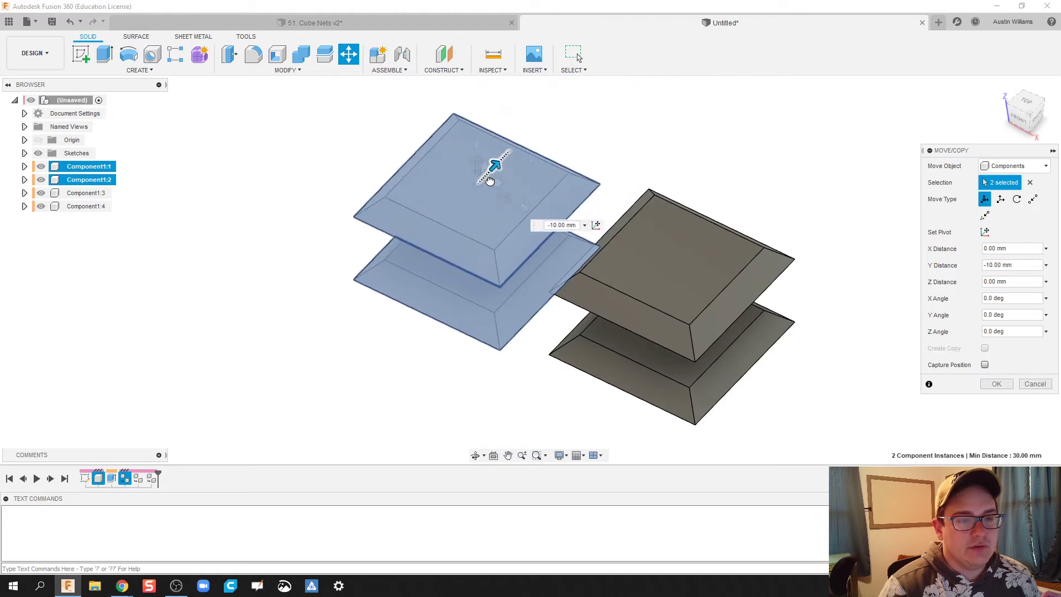
{"action": "left_click", "coordinate": [985, 348]}
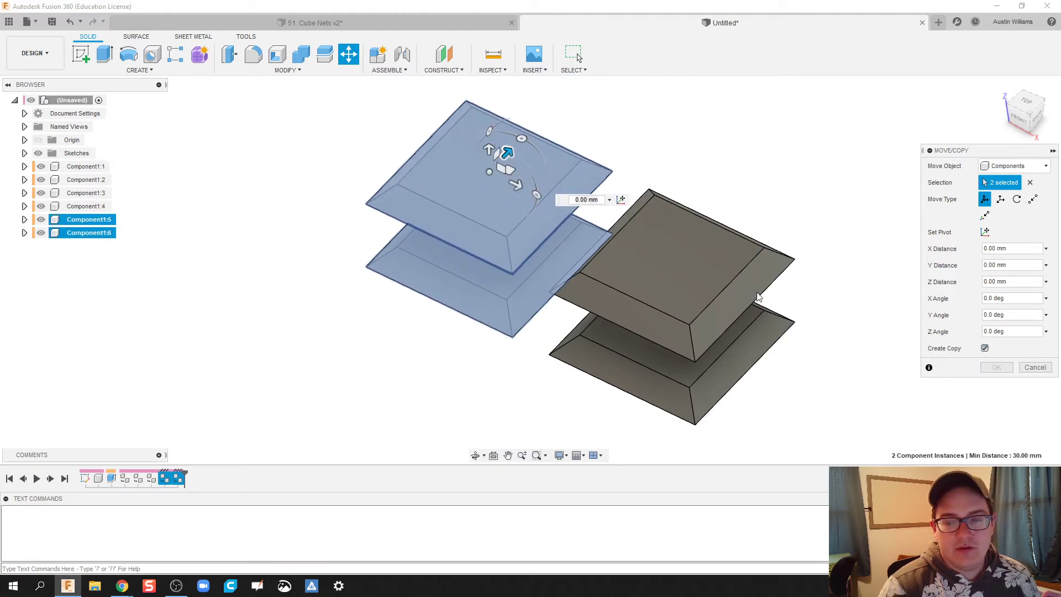
{"action": "middle_click_drag", "start_coordinate": [508, 166], "coordinate": [442, 232]}
{"action": "left_click_drag", "start_coordinate": [436, 210], "coordinate": [571, 85]}
{"action": "left_click", "coordinate": [1007, 369]}
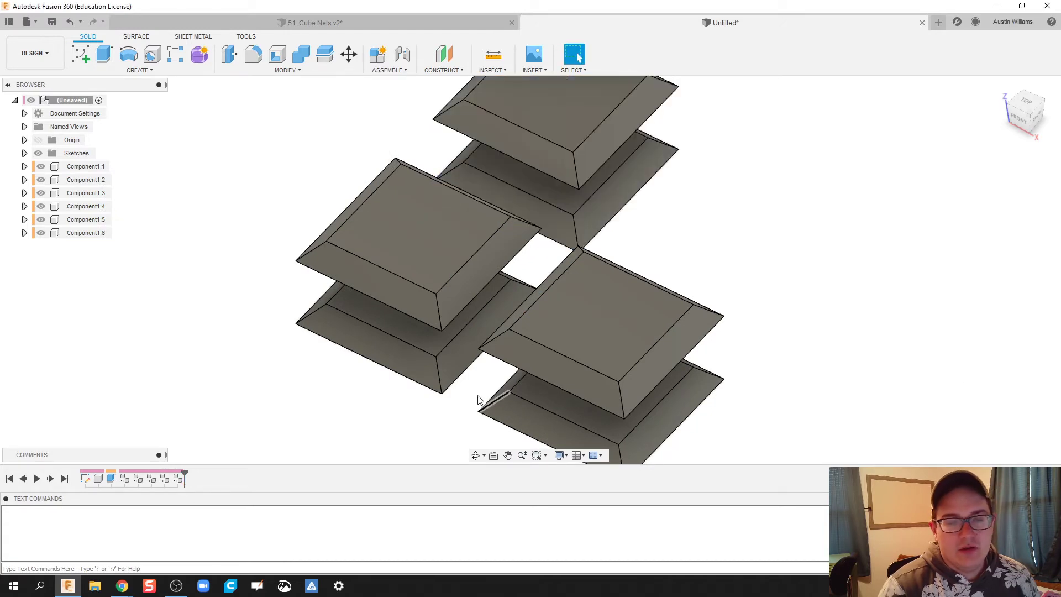
{"action": "middle_click_drag", "start_coordinate": [480, 402], "coordinate": [336, 330], "text": "shift"}
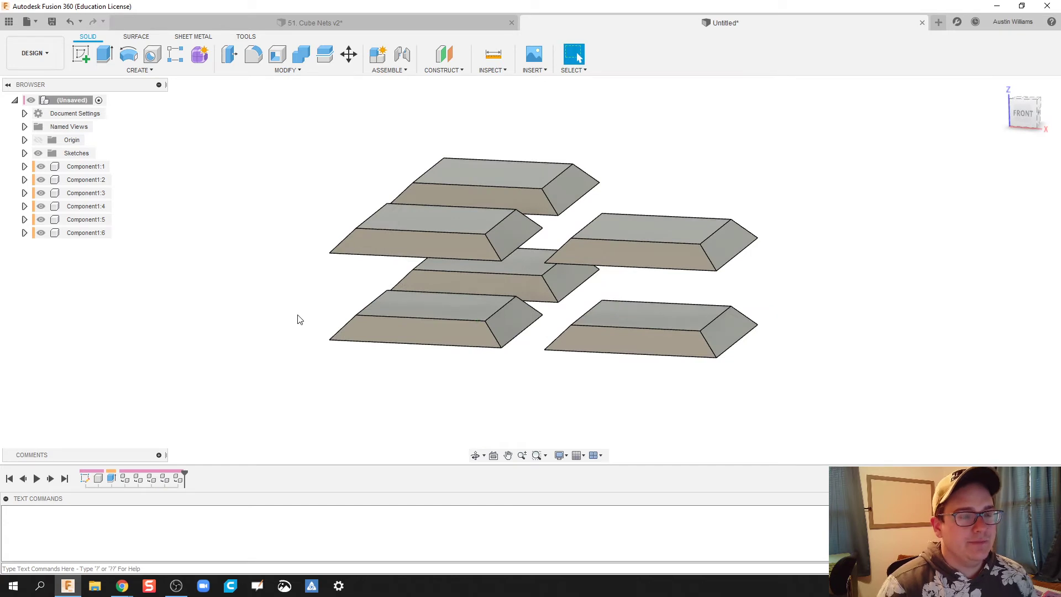
Ground Component1:1 so the first plate stays fixed.
{"action": "left_click", "coordinate": [76, 171]}
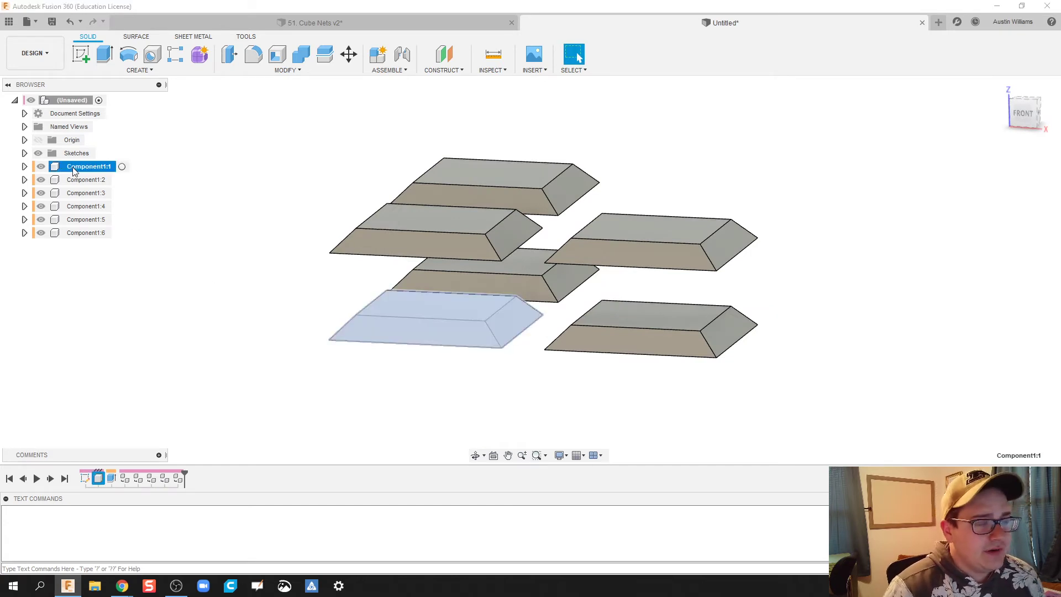
{"action": "right_click", "coordinate": [75, 171]}
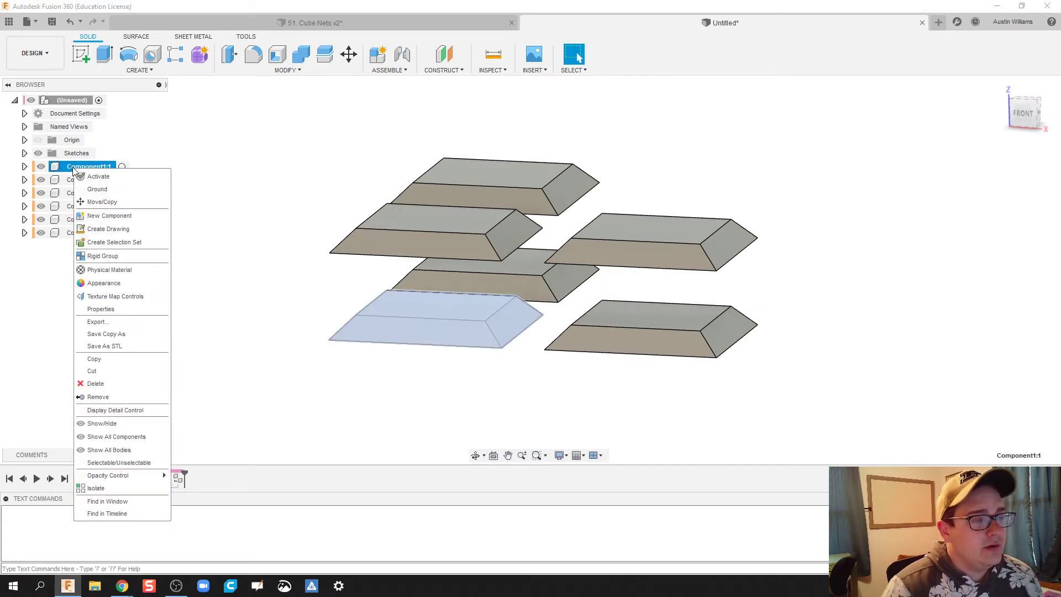
{"action": "left_click", "coordinate": [93, 188]}
{"action": "middle_click_drag", "start_coordinate": [262, 376], "coordinate": [293, 379], "text": "shift"}
{"action": "left_click", "coordinate": [336, 392]}
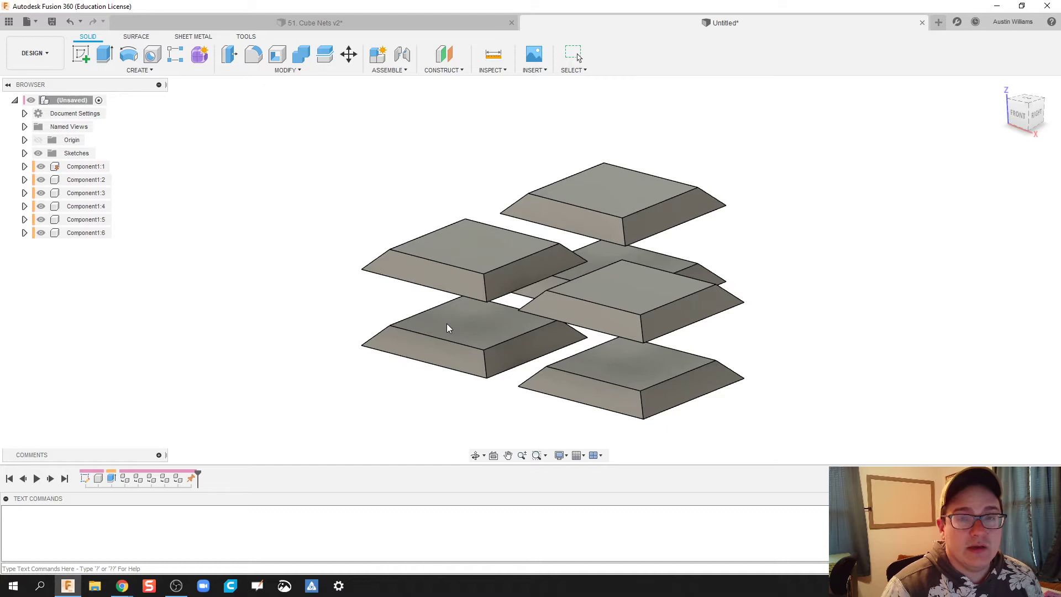
Drag the other five plates apart, then restore their previous stacked positions.
{"action": "left_click_drag", "start_coordinate": [456, 259], "coordinate": [292, 204]}
{"action": "left_click_drag", "start_coordinate": [576, 203], "coordinate": [391, 149]}
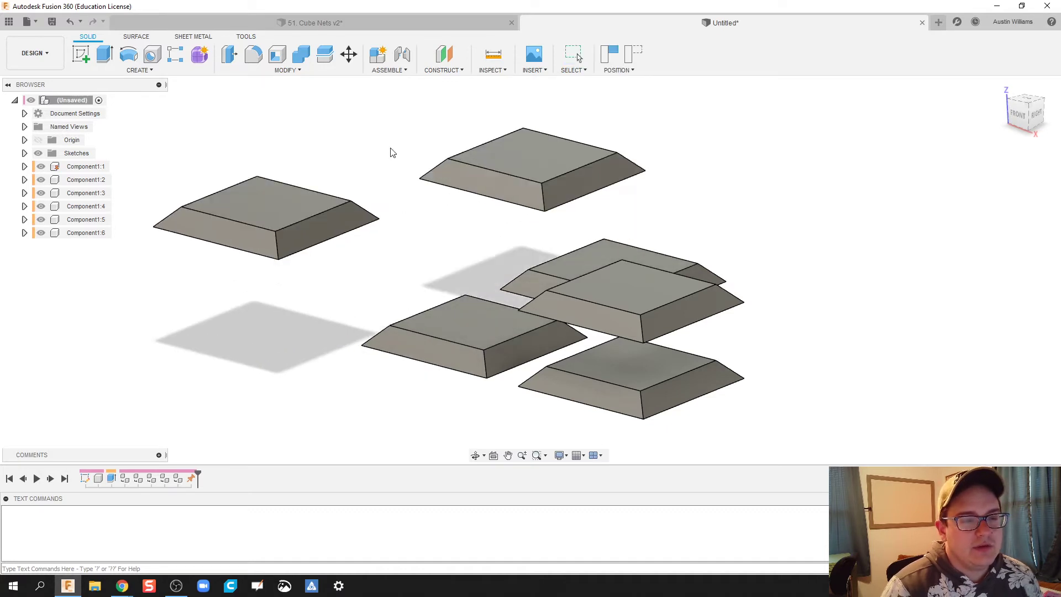
{"action": "left_click_drag", "start_coordinate": [555, 263], "coordinate": [715, 211]}
{"action": "left_click_drag", "start_coordinate": [659, 310], "coordinate": [804, 138]}
{"action": "left_click_drag", "start_coordinate": [656, 377], "coordinate": [897, 337]}
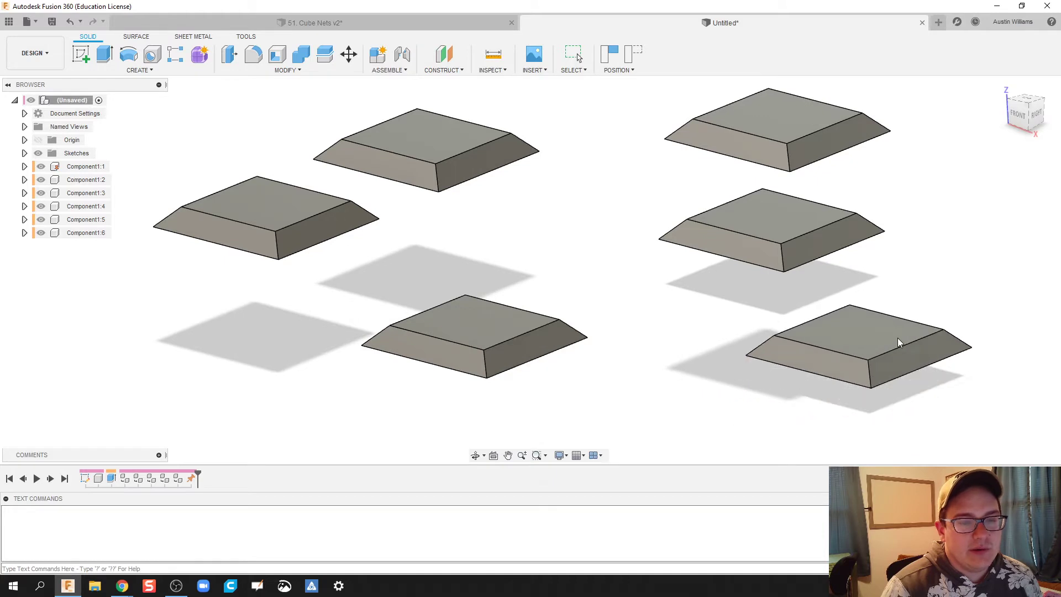
{"action": "left_click", "coordinate": [402, 55]}
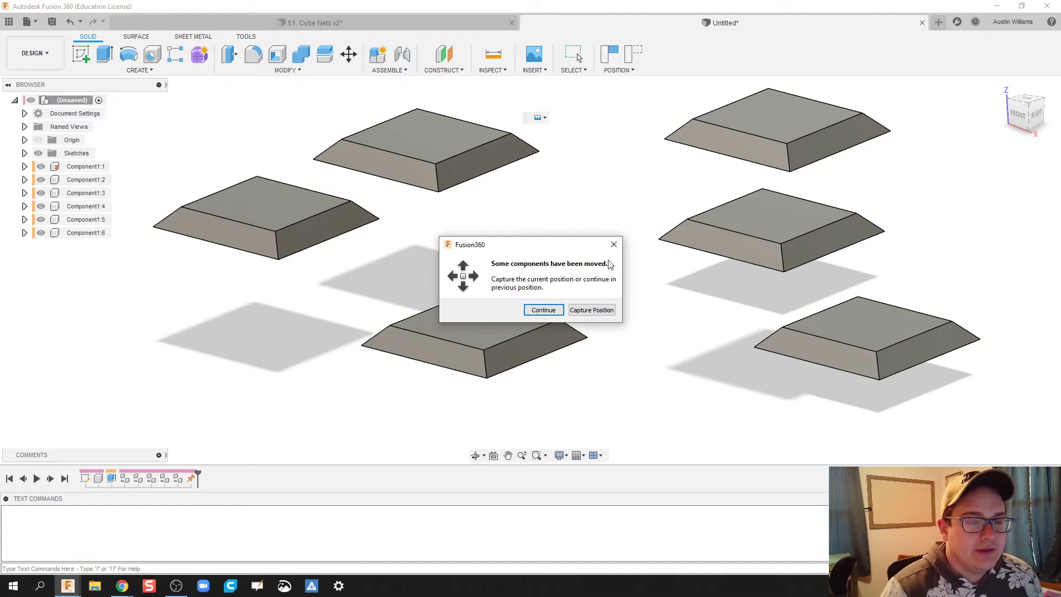
{"action": "left_click", "coordinate": [614, 245]}
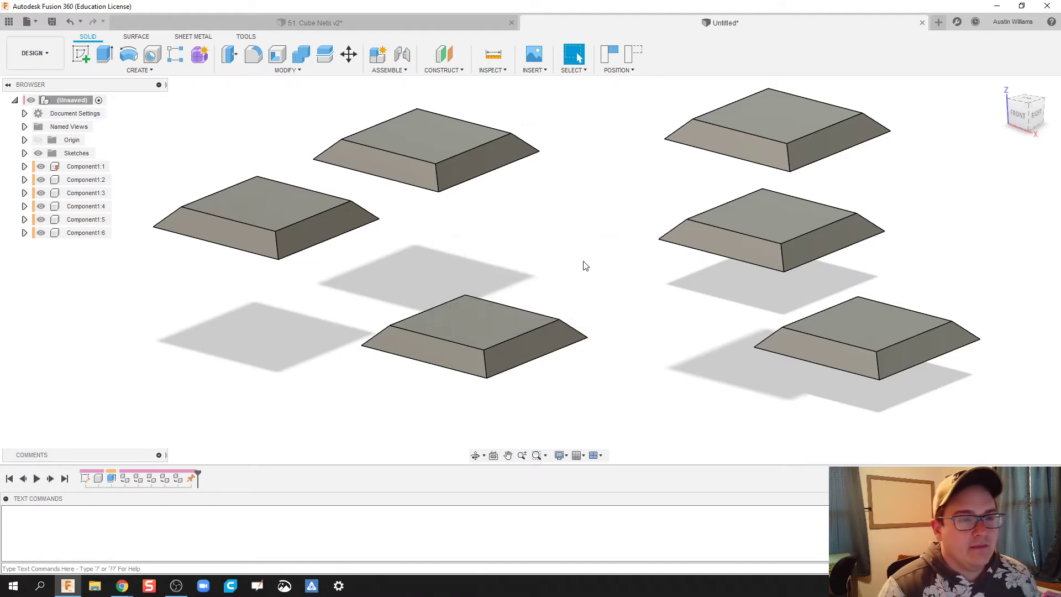
{"action": "left_click", "coordinate": [628, 54]}
Spread the five plates apart again and capture their new positions.
{"action": "left_click_drag", "start_coordinate": [480, 274], "coordinate": [267, 200]}
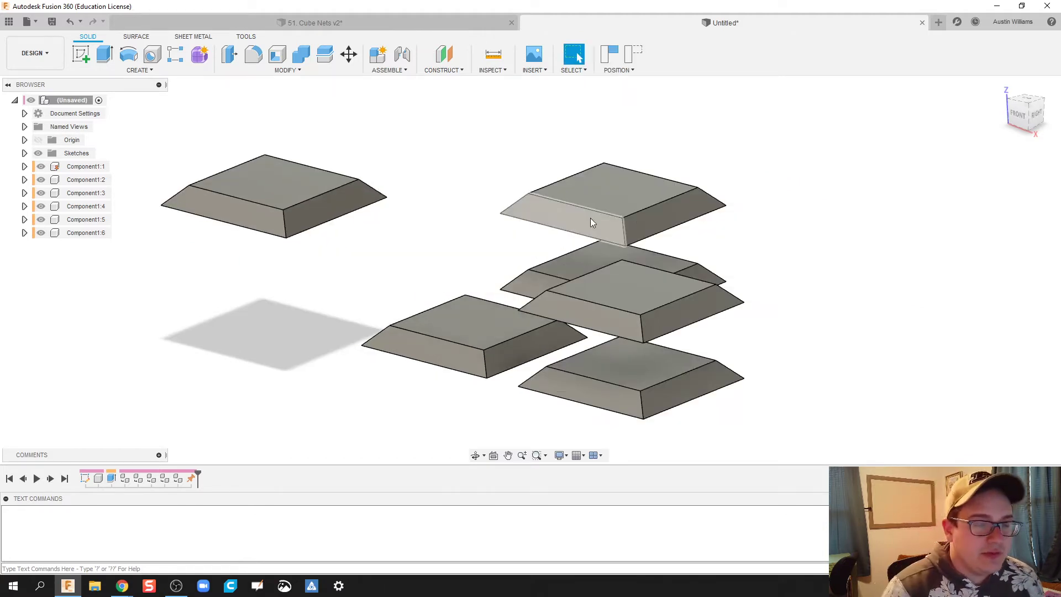
{"action": "left_click_drag", "start_coordinate": [590, 218], "coordinate": [820, 165]}
{"action": "left_click_drag", "start_coordinate": [606, 250], "coordinate": [526, 107]}
{"action": "left_click_drag", "start_coordinate": [702, 296], "coordinate": [967, 275]}
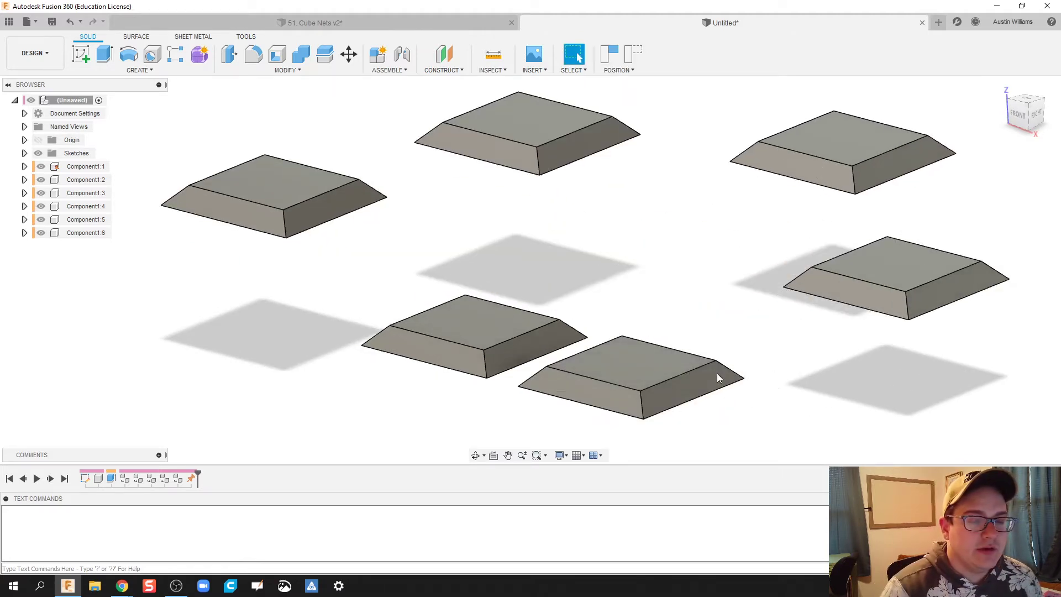
{"action": "left_click_drag", "start_coordinate": [717, 377], "coordinate": [949, 423]}
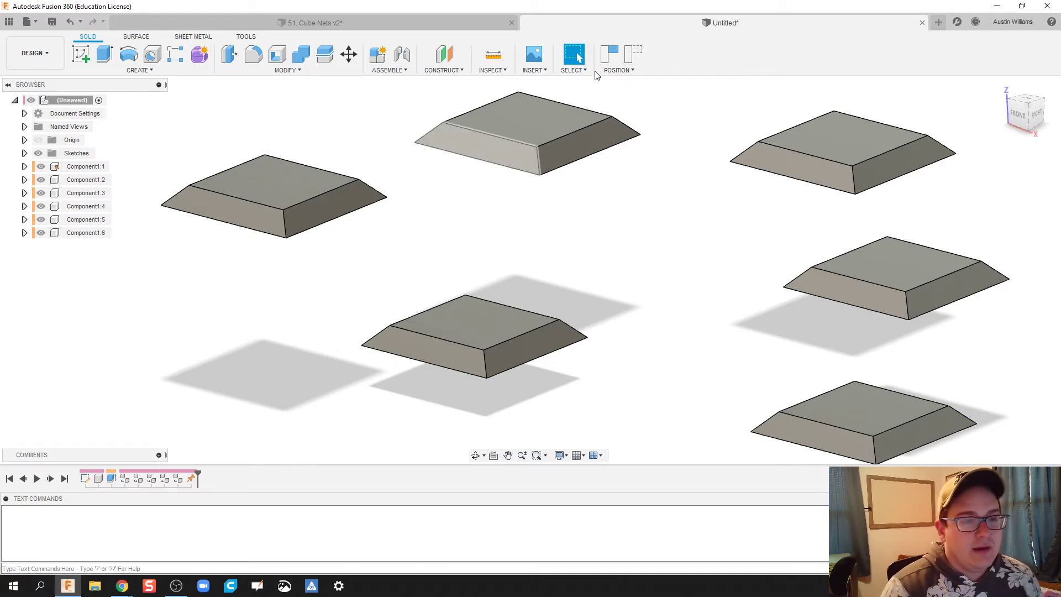
{"action": "left_click", "coordinate": [610, 54]}
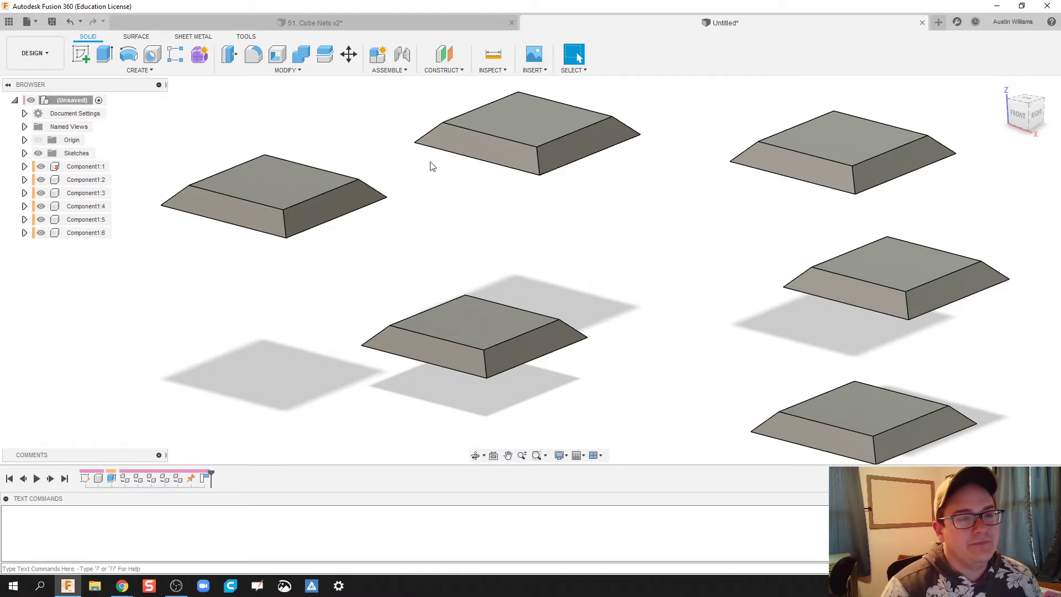
Joint the left plate's edge face to the base plate's end face as a wall.
{"action": "left_click", "coordinate": [400, 54]}
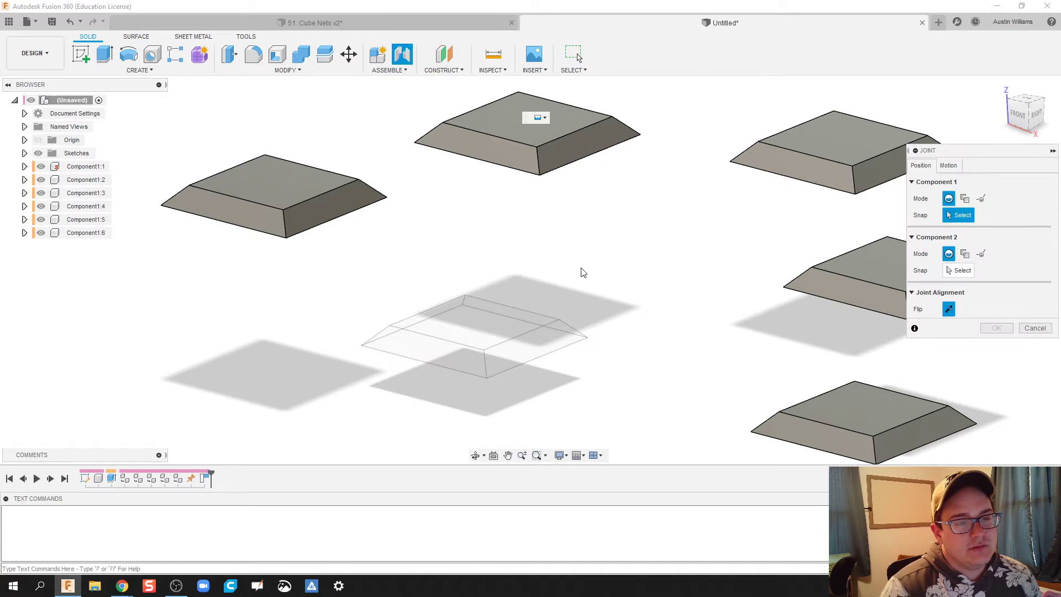
{"action": "mouse_move", "coordinate": [486, 261]}
{"action": "middle_mouse_down", "text": "shift"}
{"action": "mouse_move", "coordinate": [486, 248]}
{"action": "mouse_move", "coordinate": [500, 250]}
{"action": "middle_mouse_up", "text": "shift"}
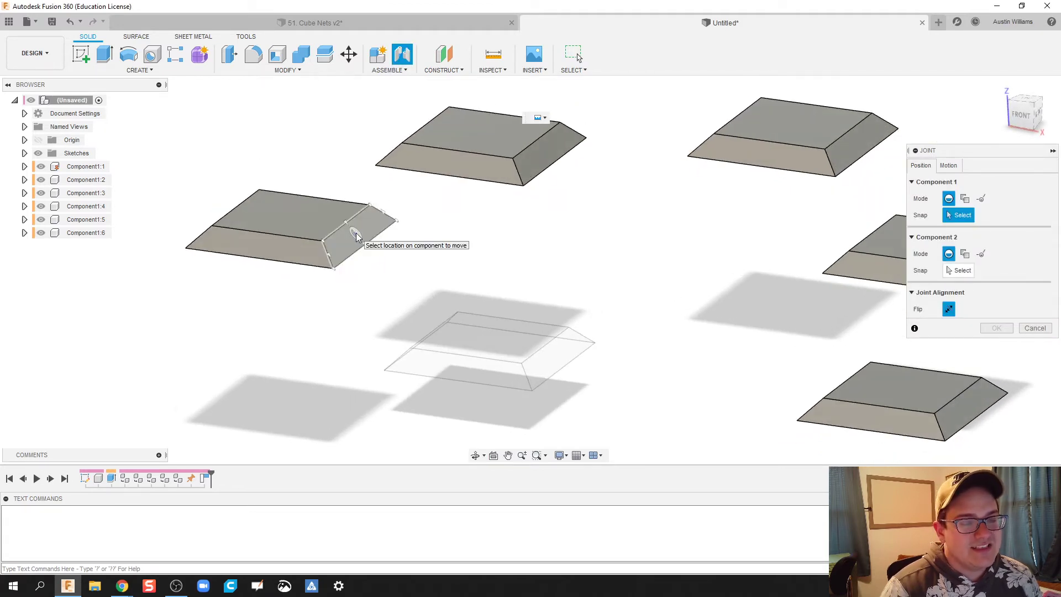
{"action": "left_click", "coordinate": [356, 235]}
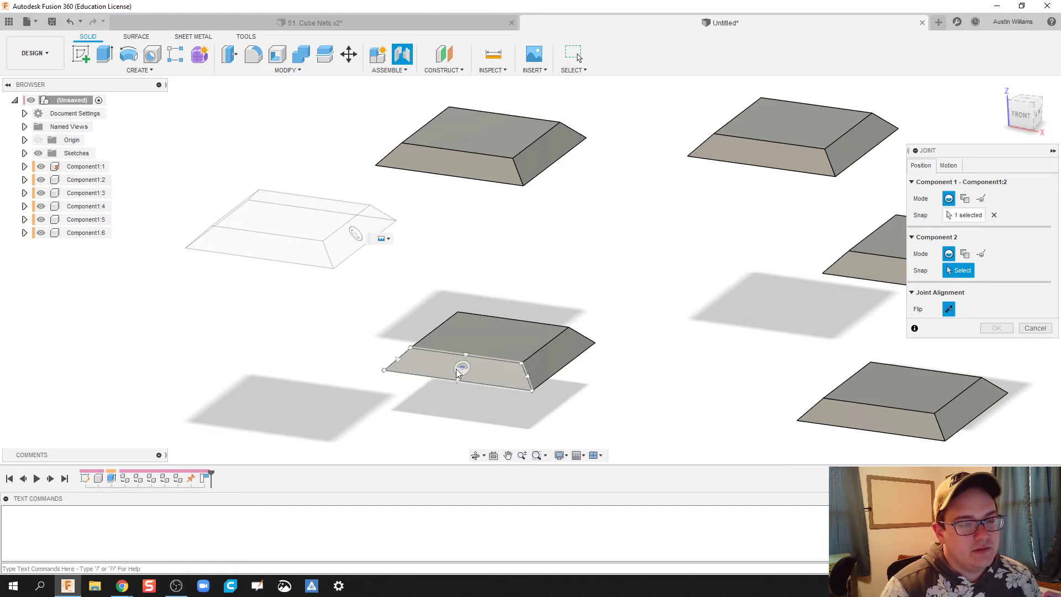
{"action": "middle_click_drag", "start_coordinate": [431, 350], "coordinate": [379, 237], "text": "shift"}
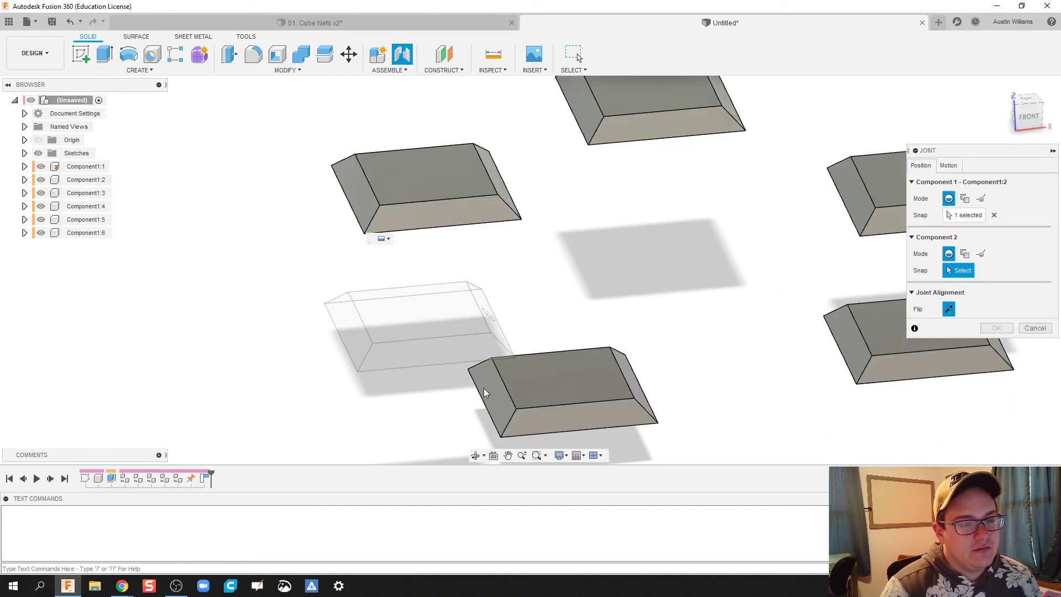
{"action": "left_click", "coordinate": [491, 398]}
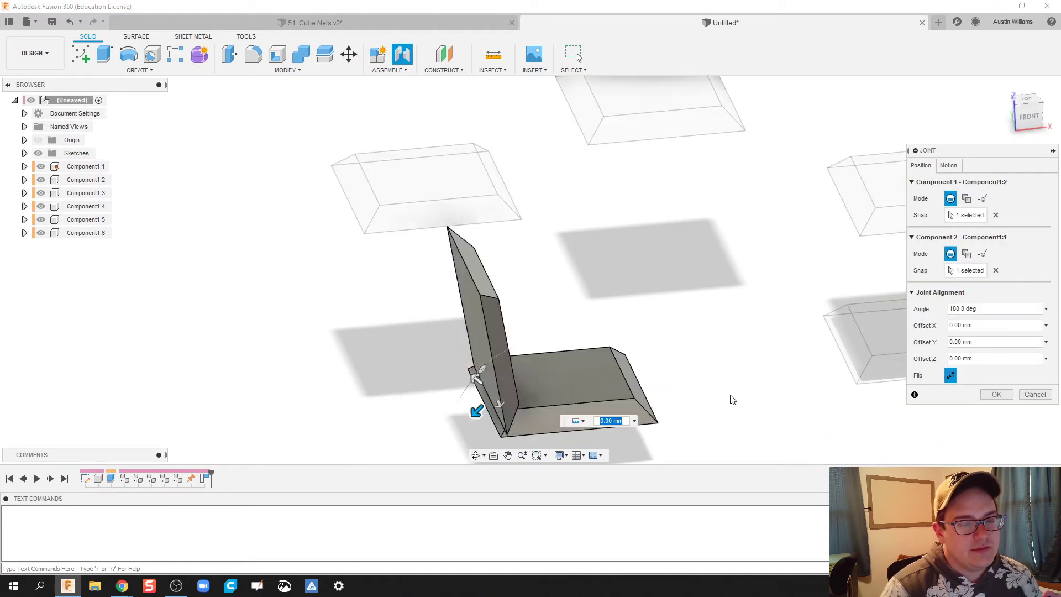
{"action": "middle_click_drag", "start_coordinate": [730, 390], "coordinate": [644, 360], "text": "shift"}
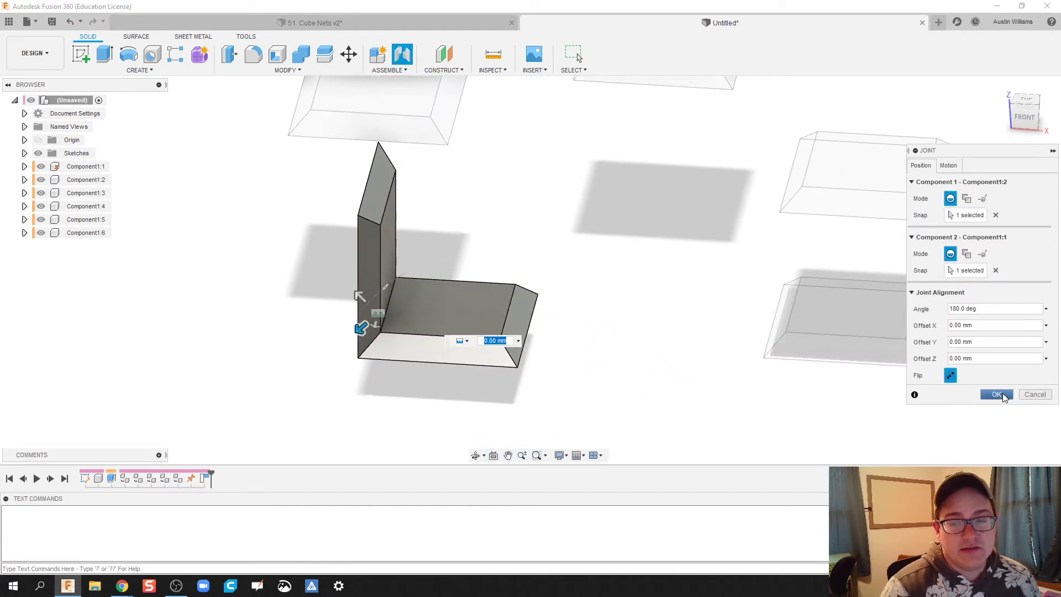
{"action": "left_click", "coordinate": [998, 395]}
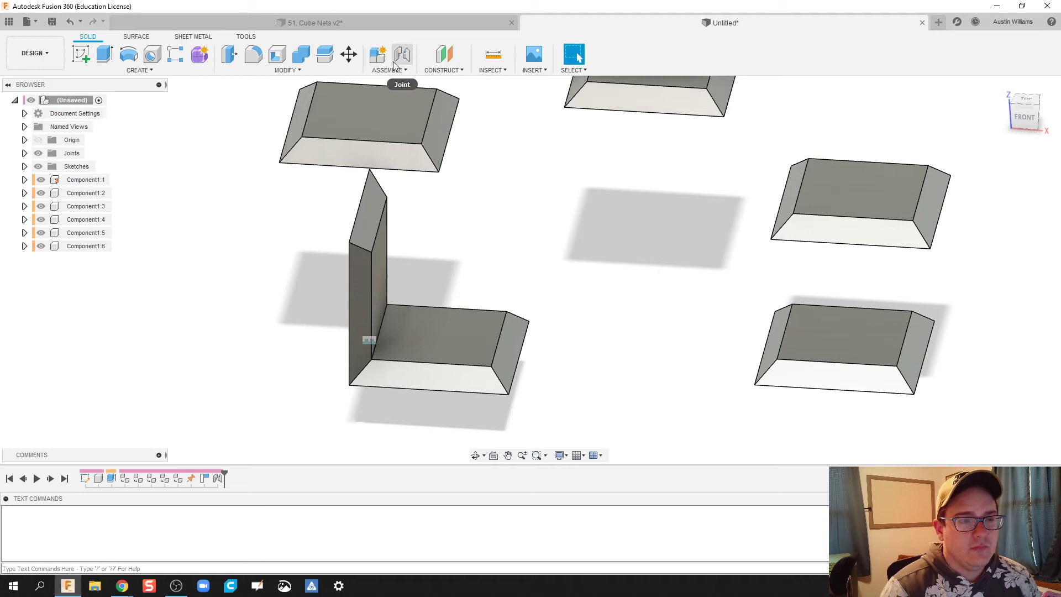
Joint the top plate's face to the base plate's side face as a second wall.
{"action": "left_click", "coordinate": [402, 56]}
{"action": "left_click", "coordinate": [360, 153]}
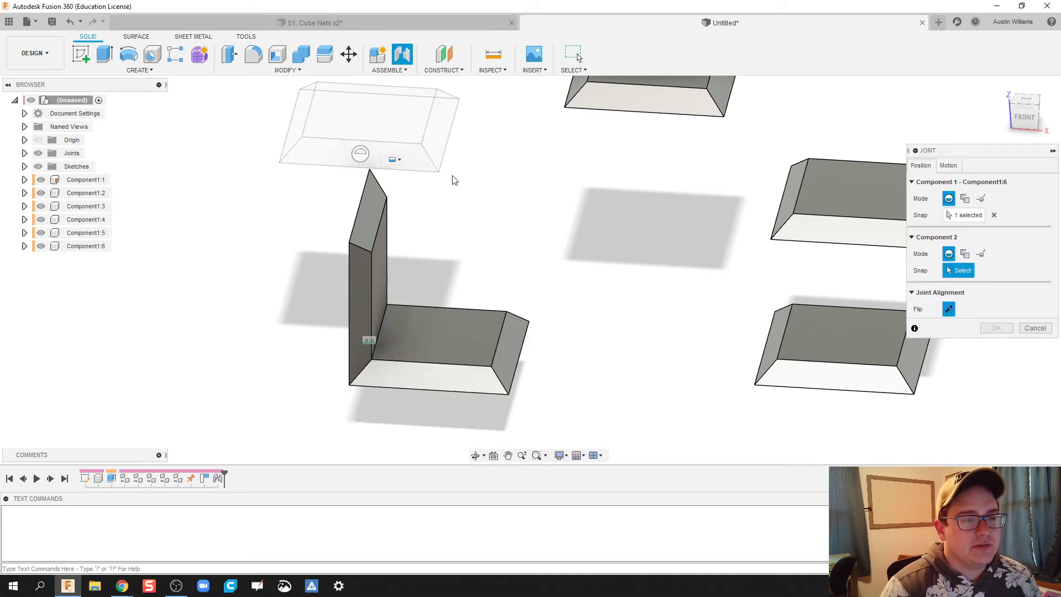
{"action": "middle_click_drag", "start_coordinate": [521, 193], "coordinate": [398, 274], "text": "shift"}
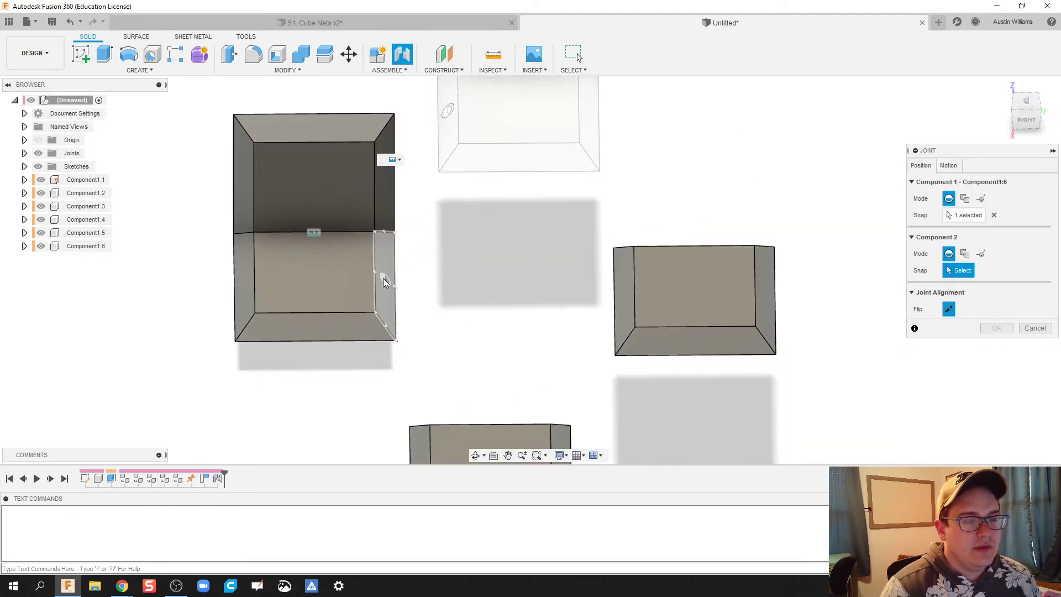
{"action": "left_click", "coordinate": [385, 280]}
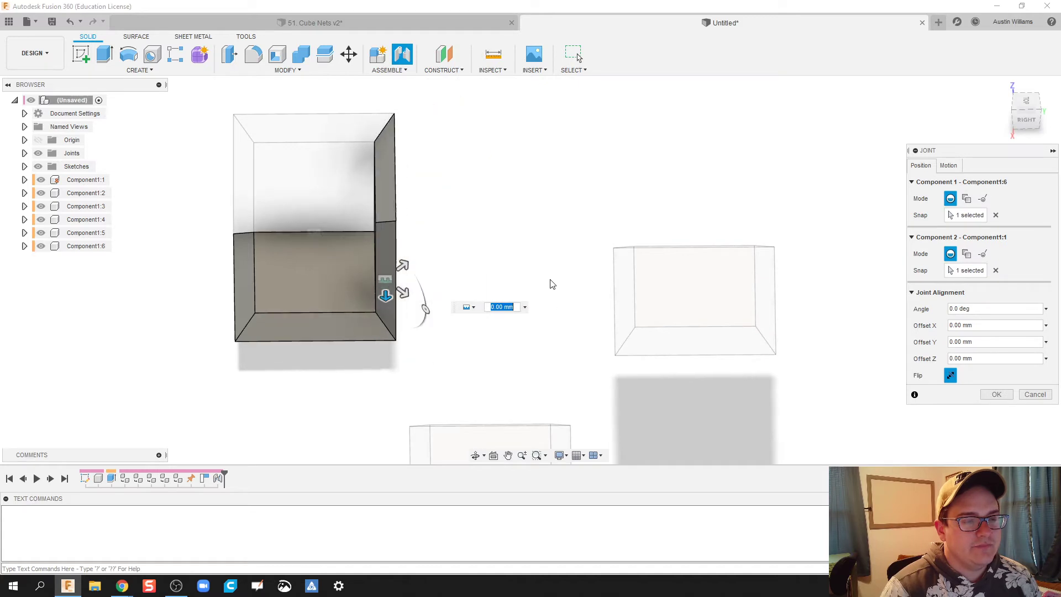
{"action": "middle_click_drag", "start_coordinate": [481, 265], "coordinate": [781, 374], "text": "shift"}
{"action": "left_click", "coordinate": [996, 394]}
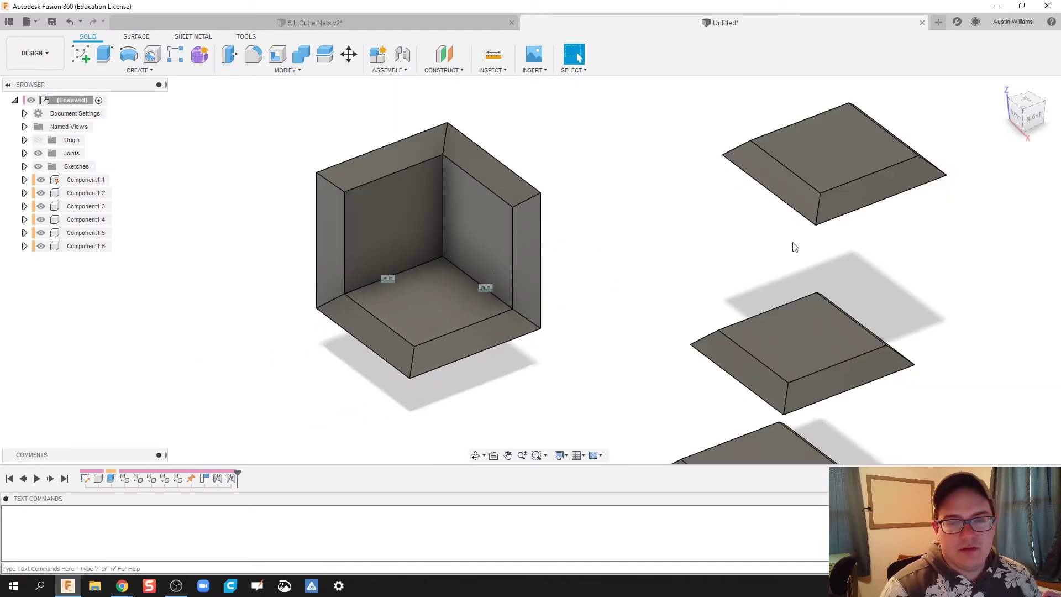
Joint the top-right plate to the base edge, flipping it until it stands upright.
{"action": "left_click", "coordinate": [405, 57]}
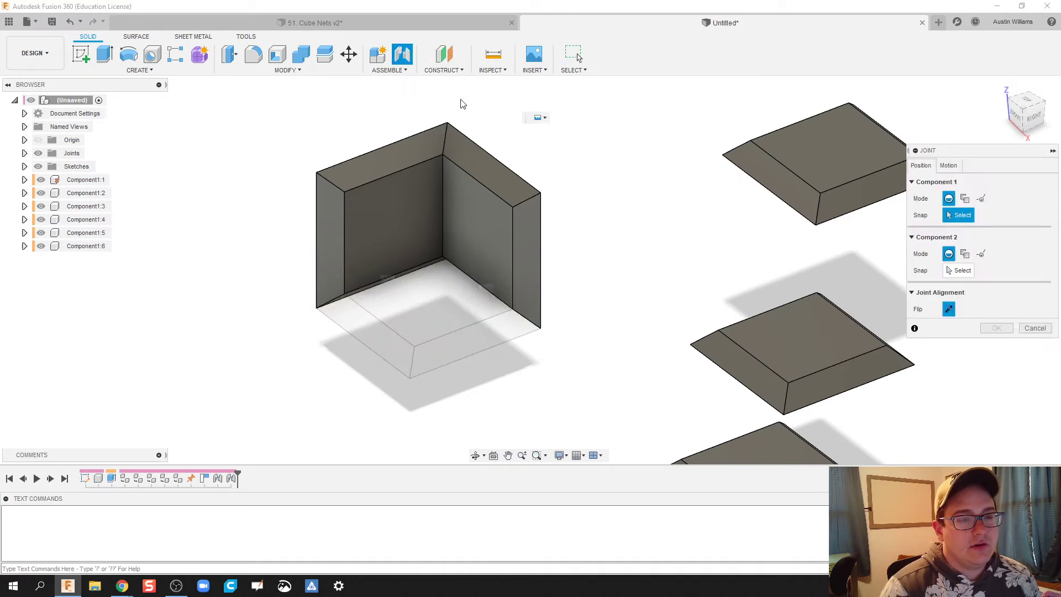
{"action": "left_click", "coordinate": [778, 181]}
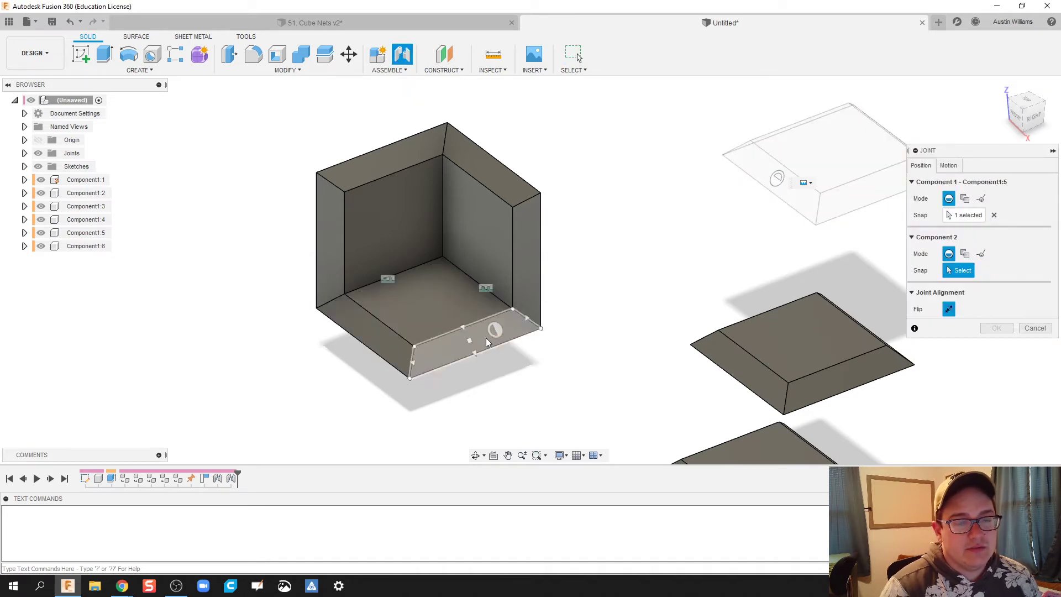
{"action": "left_click", "coordinate": [469, 341]}
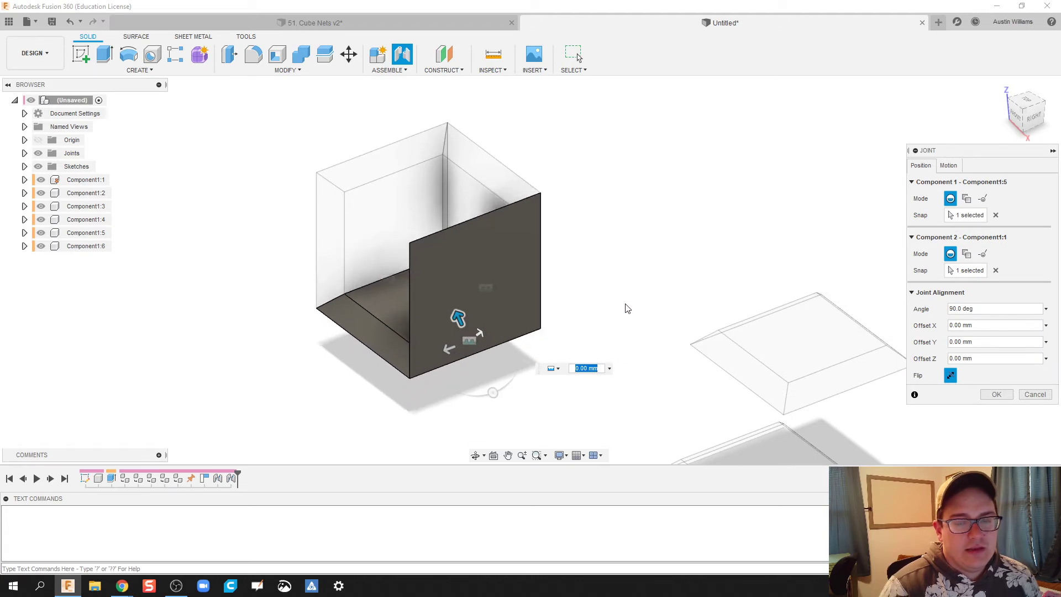
{"action": "middle_click_drag", "start_coordinate": [621, 310], "coordinate": [632, 247]}
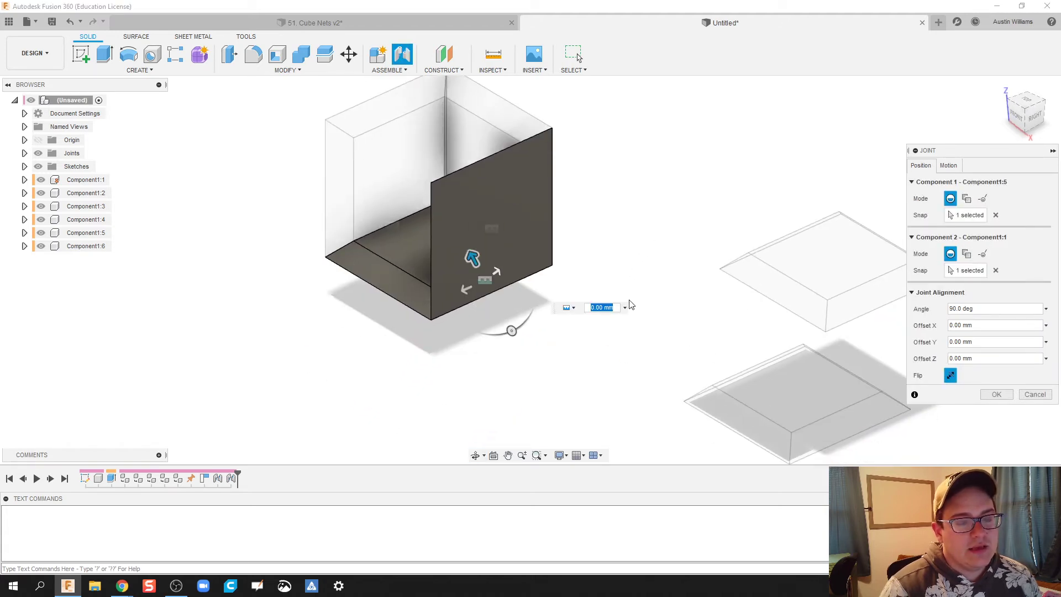
{"action": "left_click", "coordinate": [950, 376]}
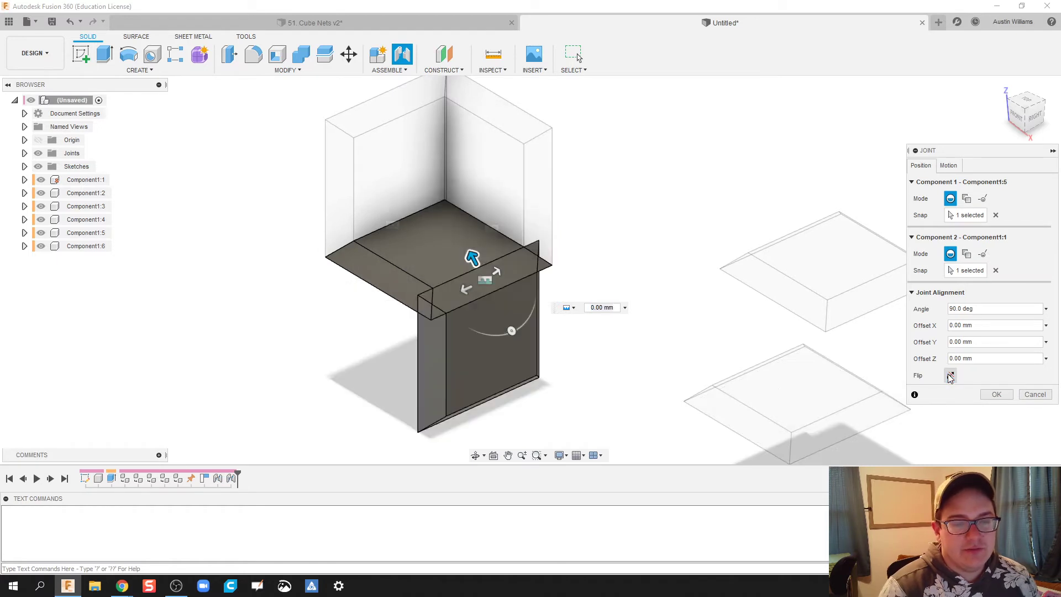
{"action": "left_click", "coordinate": [951, 376]}
{"action": "left_click", "coordinate": [950, 376]}
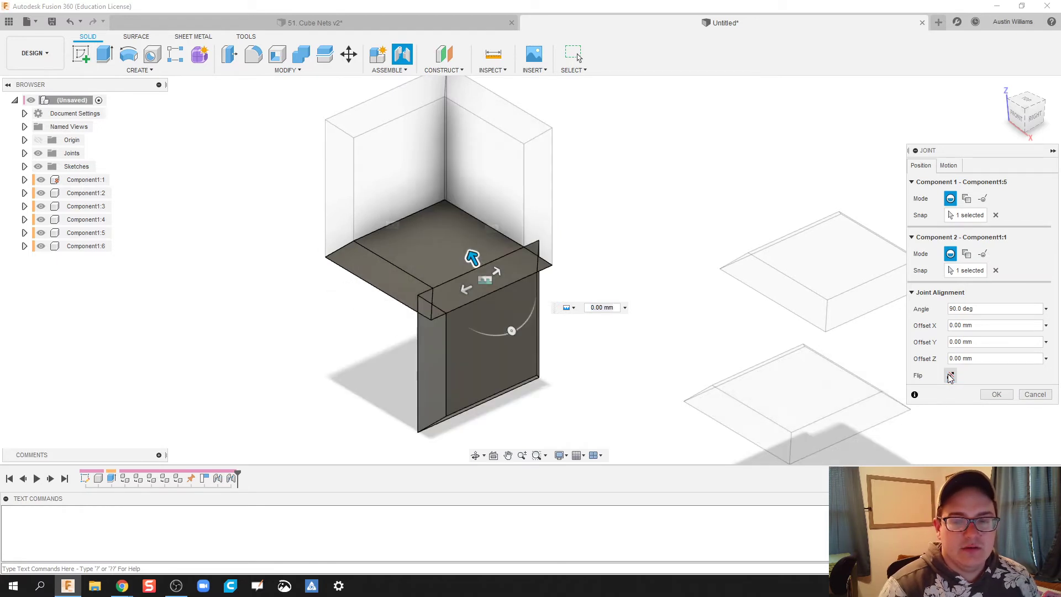
{"action": "left_click", "coordinate": [950, 376]}
{"action": "left_click", "coordinate": [950, 376]}
{"action": "left_click", "coordinate": [951, 376]}
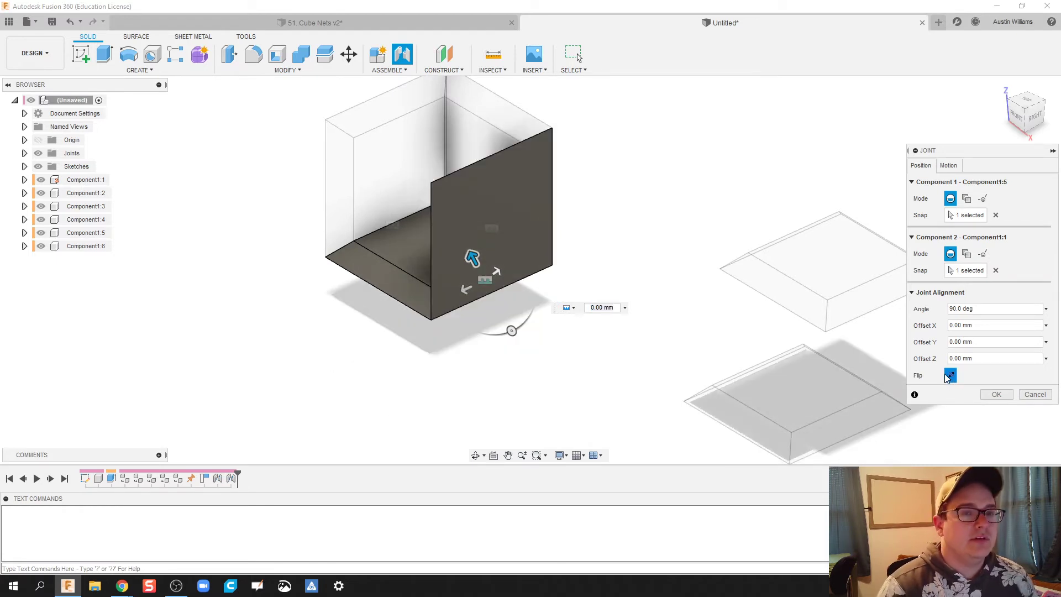
{"action": "left_click", "coordinate": [994, 394]}
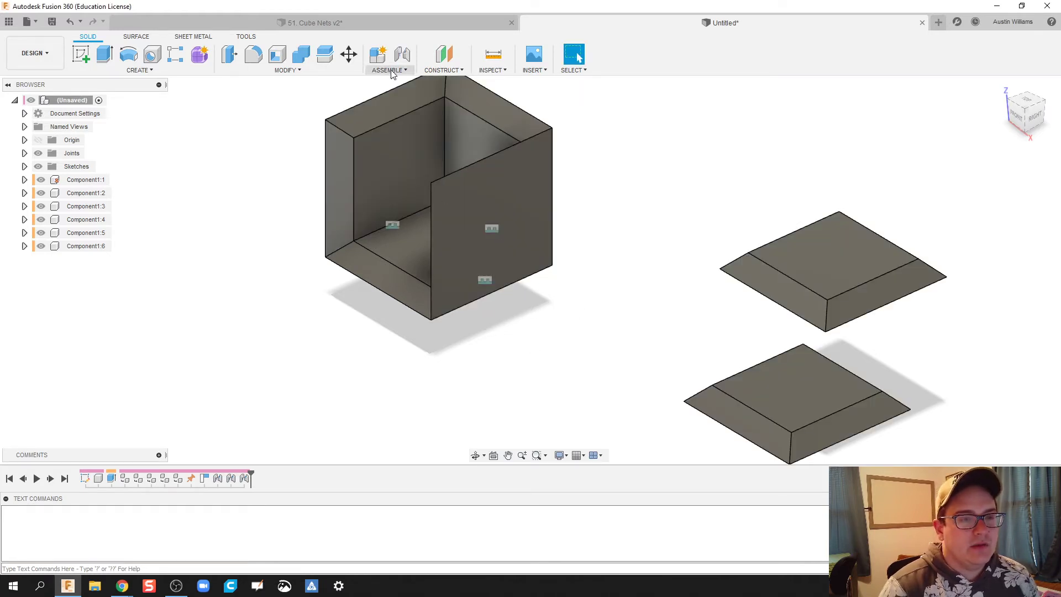
Joint another loose plate to the box's bottom edge and swing it up as the fourth wall.
{"action": "left_click", "coordinate": [402, 54]}
{"action": "left_click", "coordinate": [781, 290]}
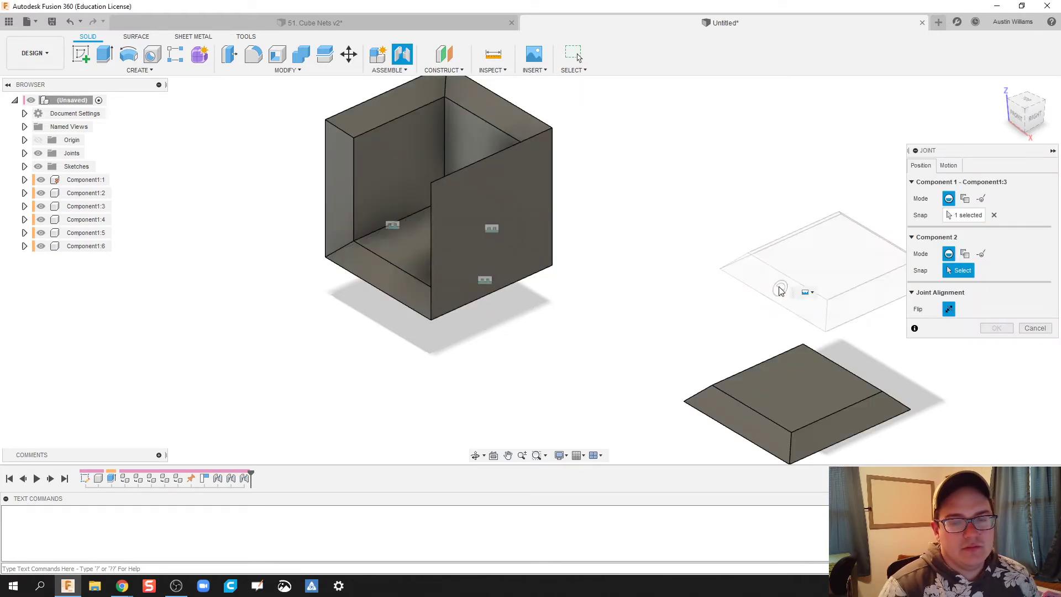
{"action": "left_click", "coordinate": [385, 279]}
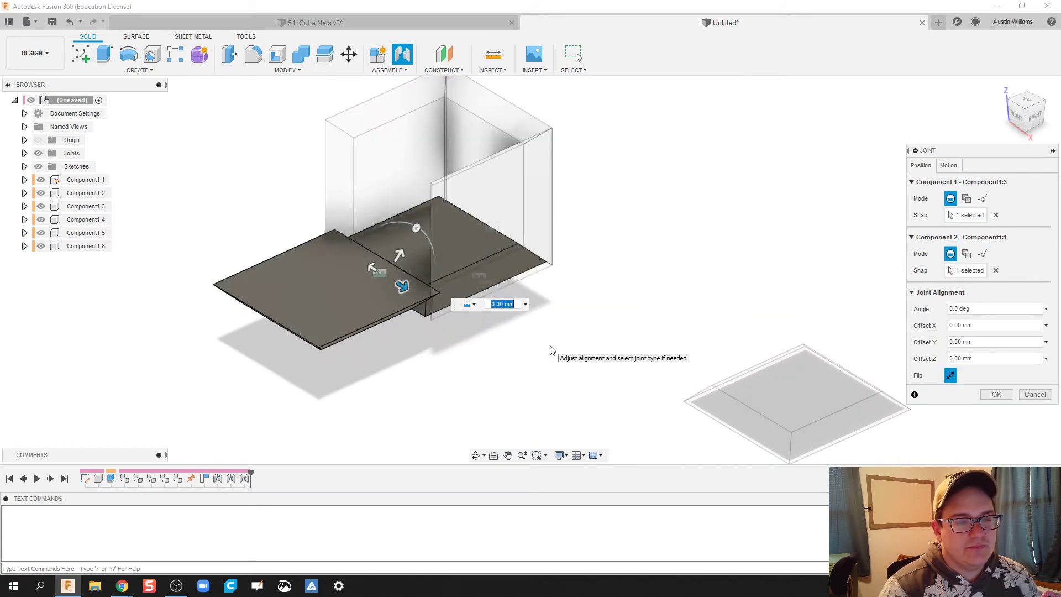
{"action": "mouse_move", "coordinate": [426, 374]}
{"action": "middle_mouse_down", "text": "shift"}
{"action": "mouse_move", "coordinate": [471, 376]}
{"action": "mouse_move", "coordinate": [431, 358]}
{"action": "mouse_move", "coordinate": [437, 364]}
{"action": "middle_mouse_up", "text": "shift"}
{"action": "scroll", "coordinate": [438, 364], "scroll_direction": "up", "scroll_amount": 4}
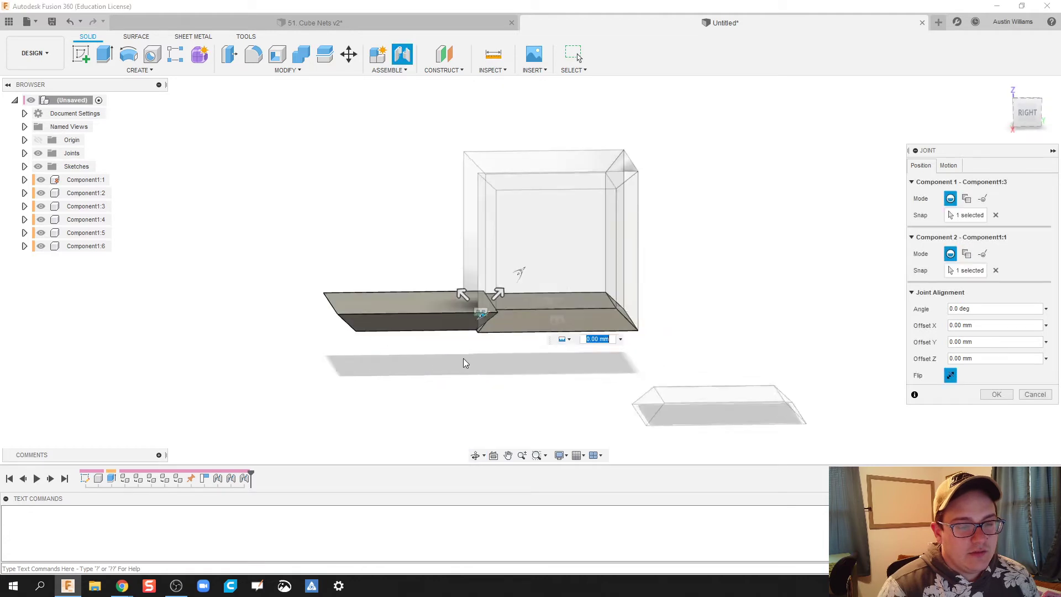
{"action": "middle_click_drag", "start_coordinate": [459, 314], "coordinate": [437, 381], "text": "shift"}
{"action": "left_click", "coordinate": [956, 376]}
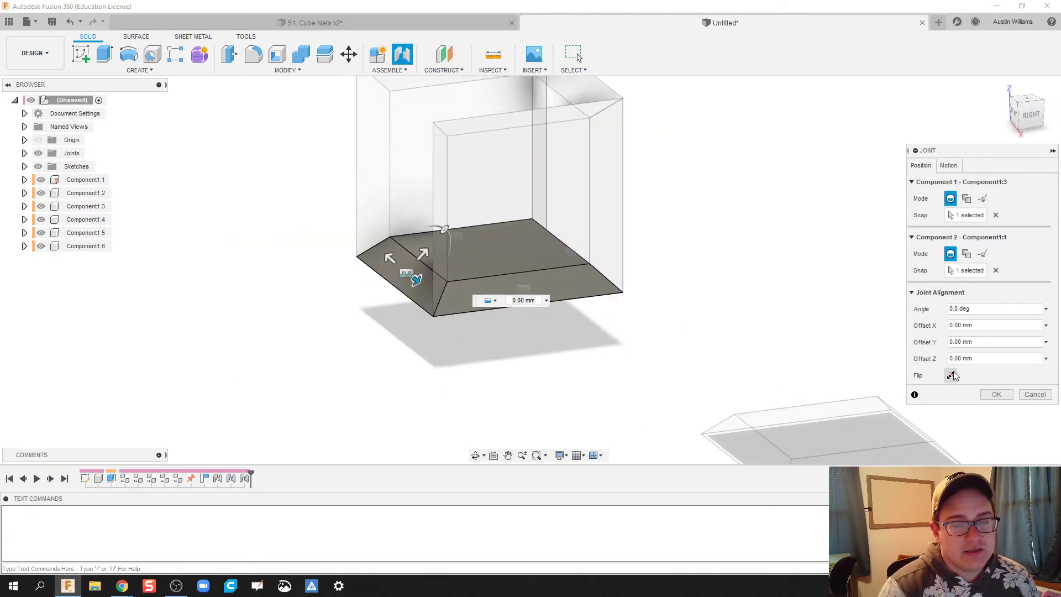
{"action": "left_click", "coordinate": [955, 376]}
{"action": "middle_click_drag", "start_coordinate": [628, 378], "coordinate": [461, 227], "text": "shift"}
{"action": "left_click_drag", "start_coordinate": [426, 200], "coordinate": [360, 294]}
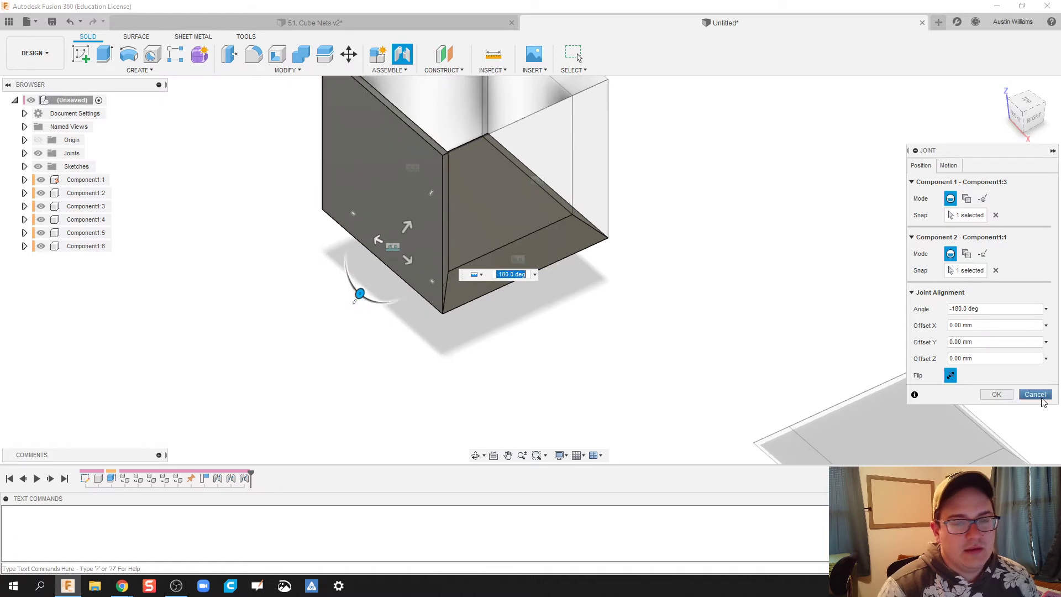
{"action": "left_click", "coordinate": [996, 394]}
{"action": "scroll", "coordinate": [597, 315], "scroll_direction": "down", "scroll_amount": 2}
{"action": "middle_click_drag", "start_coordinate": [599, 310], "coordinate": [549, 326]}
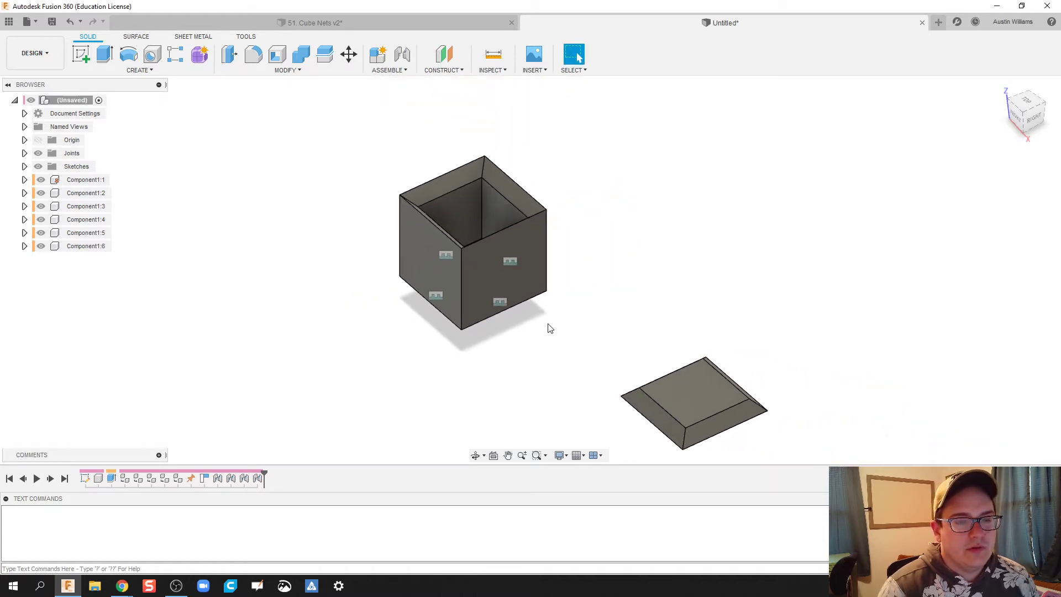
Joint the lid's edge to the cube's top edge, swung to 180° to close it.
{"action": "left_click", "coordinate": [402, 54]}
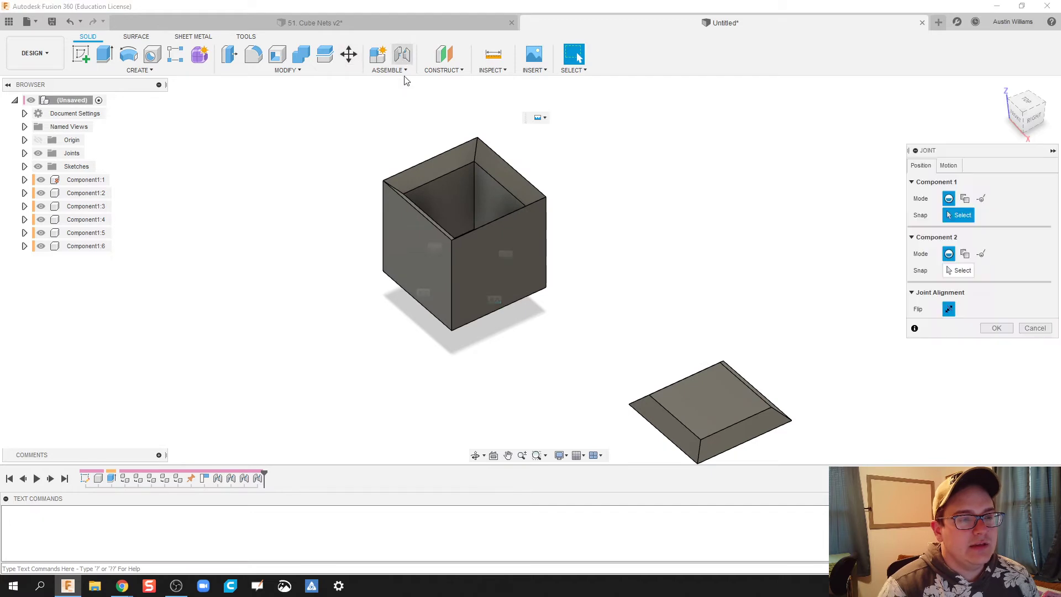
{"action": "left_click", "coordinate": [742, 436]}
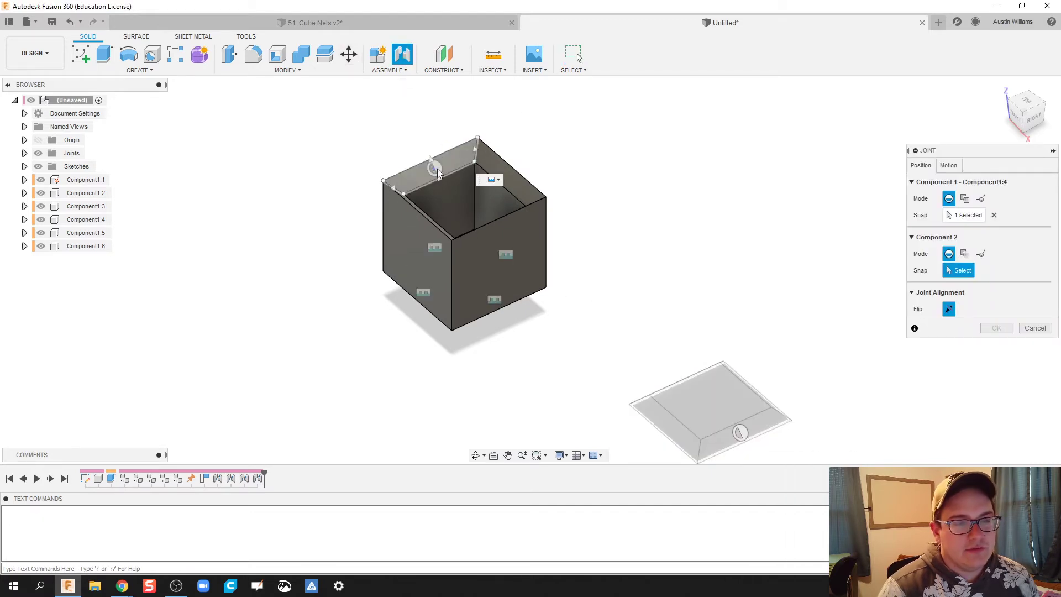
{"action": "left_click", "coordinate": [433, 169]}
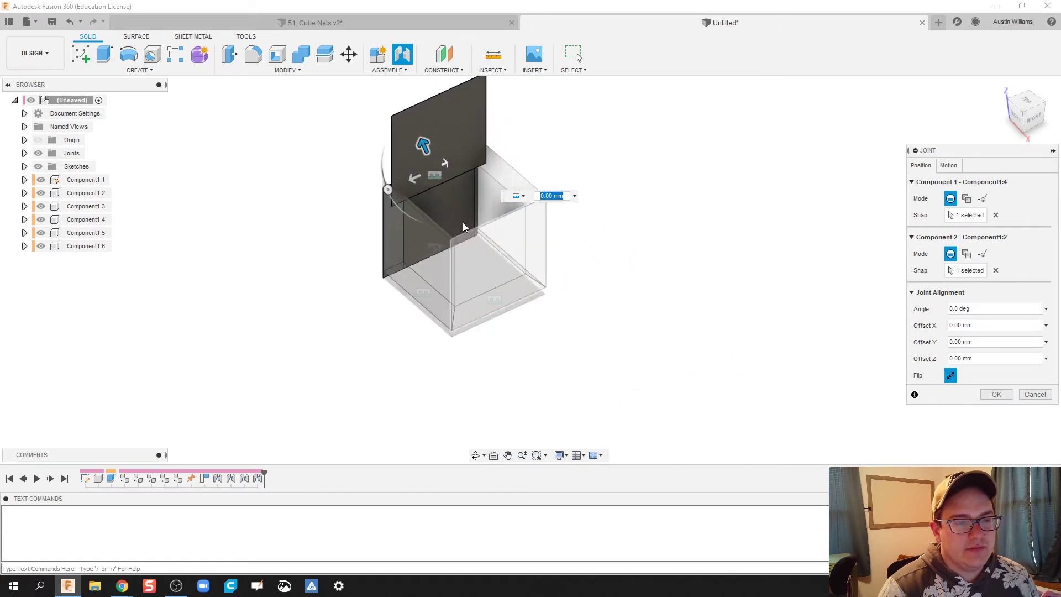
{"action": "left_click_drag", "start_coordinate": [388, 187], "coordinate": [516, 123]}
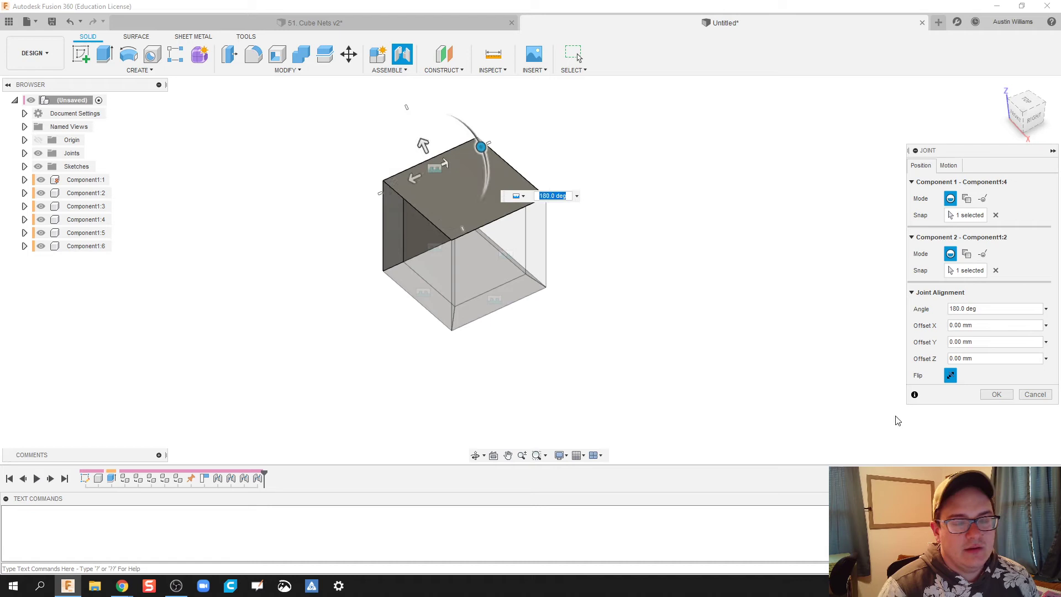
{"action": "left_click", "coordinate": [995, 394]}
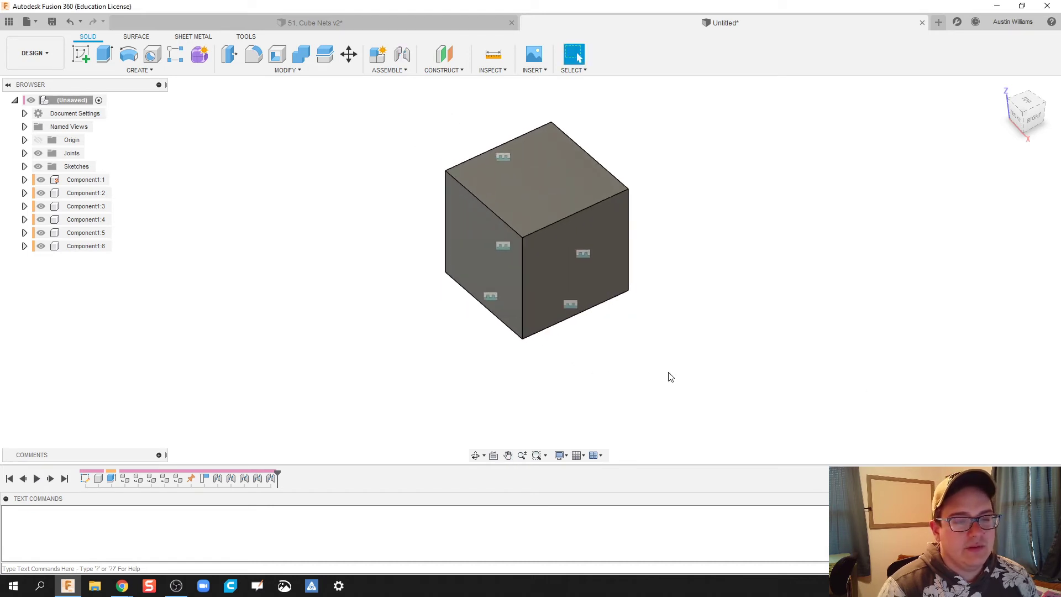
{"action": "mouse_move", "coordinate": [668, 372]}
{"action": "middle_mouse_down"}
{"action": "mouse_move", "coordinate": [631, 353]}
{"action": "mouse_move", "coordinate": [656, 372]}
{"action": "middle_mouse_up"}
{"action": "scroll", "coordinate": [630, 357], "scroll_direction": "up", "scroll_amount": 2}
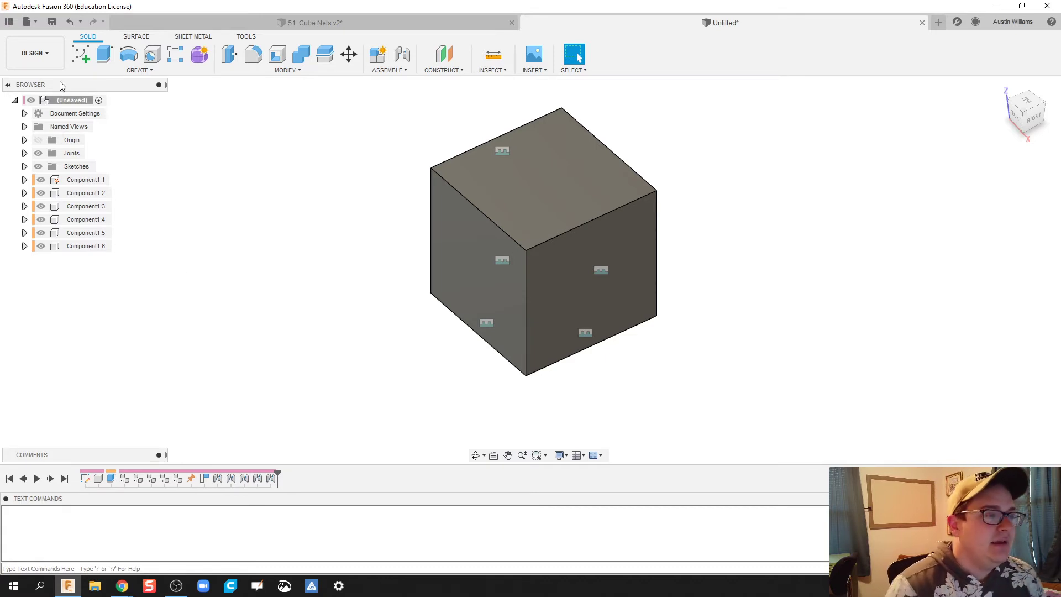
Switch from the DESIGN to the ANIMATION workspace and frame the cube.
{"action": "left_click", "coordinate": [35, 53]}
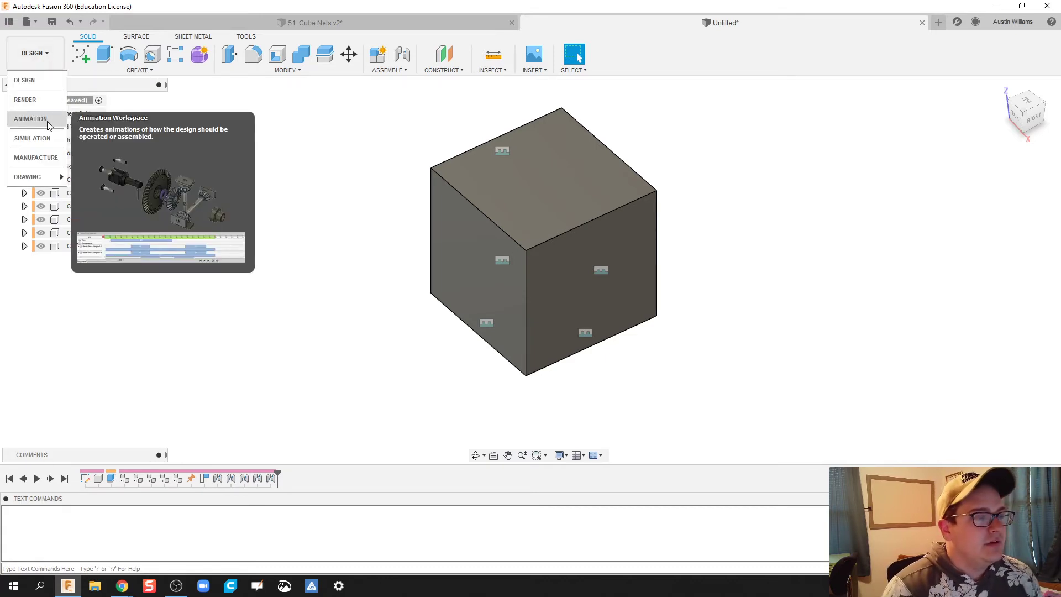
{"action": "left_click", "coordinate": [44, 59]}
{"action": "left_click", "coordinate": [44, 61]}
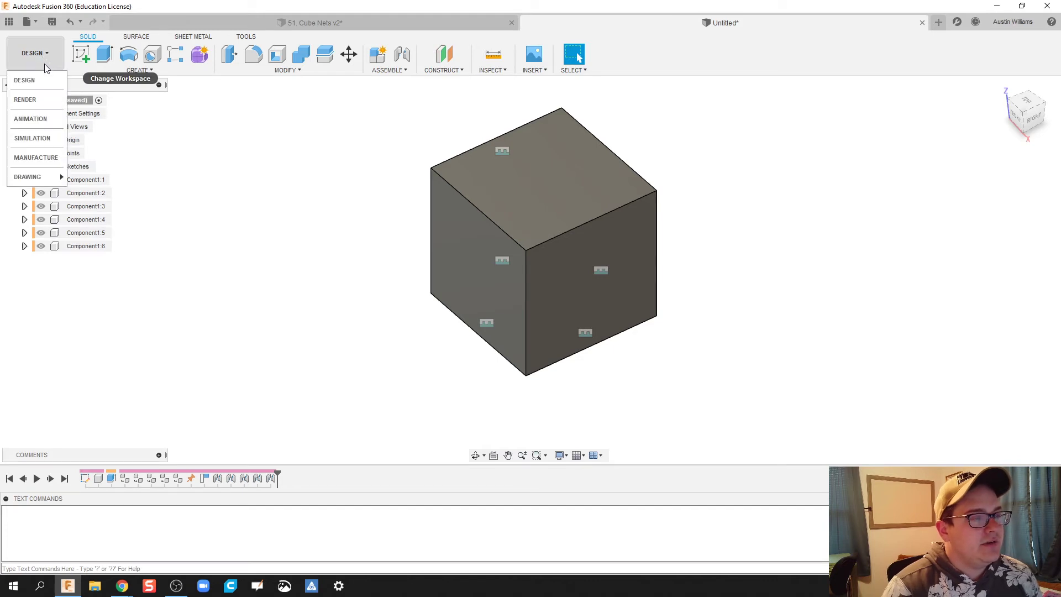
{"action": "left_click", "coordinate": [35, 114]}
{"action": "scroll", "coordinate": [320, 210], "scroll_direction": "down", "scroll_amount": 2}
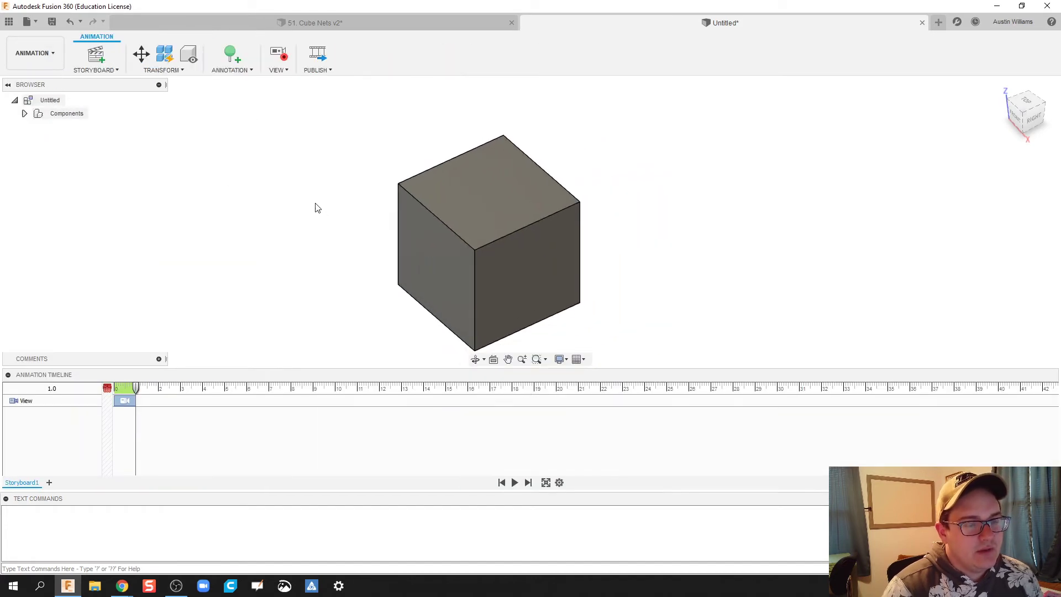
{"action": "middle_click_drag", "start_coordinate": [315, 206], "coordinate": [361, 190]}
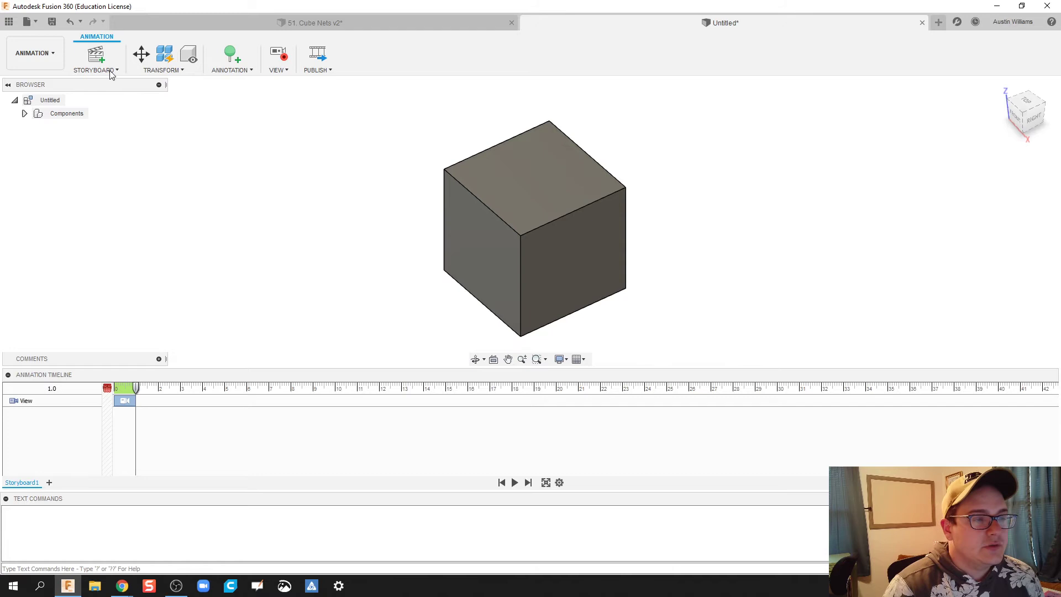
Transform Component1:5 out -40 mm along Z with Split Transforms enabled.
{"action": "left_click", "coordinate": [141, 56]}
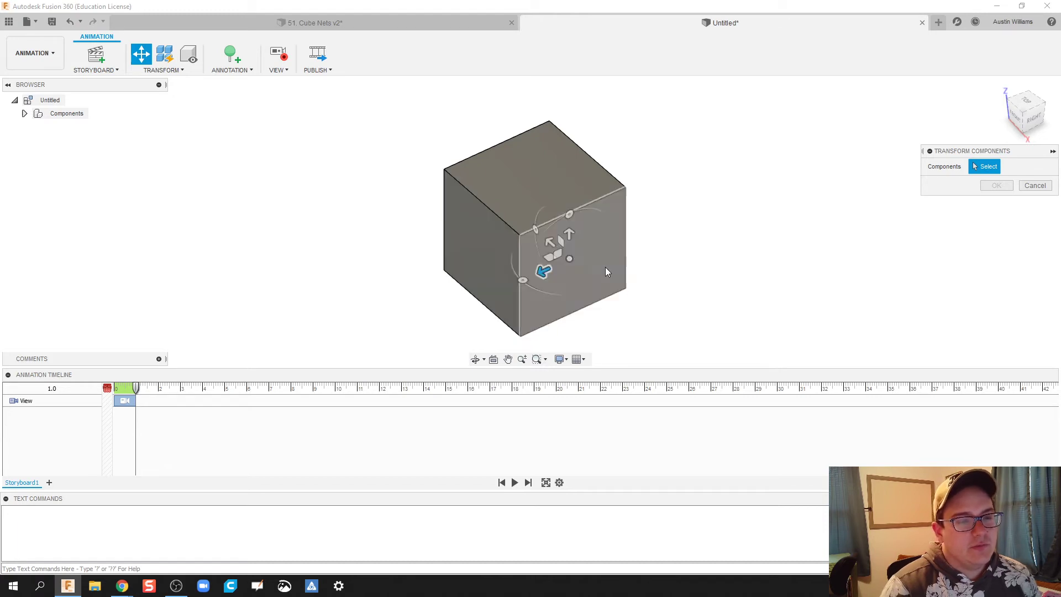
{"action": "left_click", "coordinate": [572, 260]}
{"action": "middle_click_drag", "start_coordinate": [342, 309], "coordinate": [375, 264], "text": "shift"}
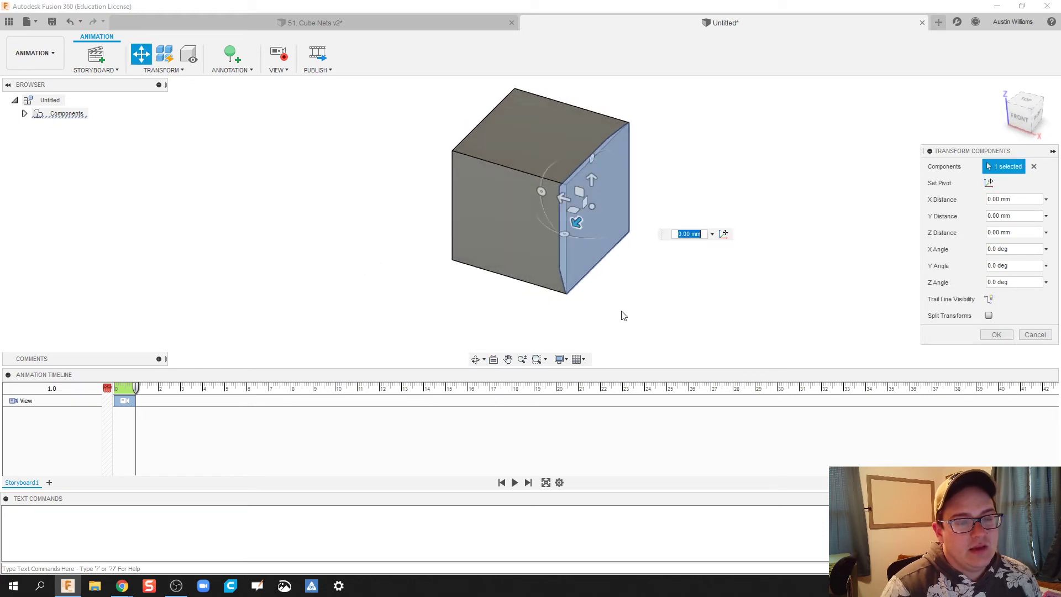
{"action": "left_click_drag", "start_coordinate": [577, 219], "coordinate": [652, 267]}
{"action": "middle_click_drag", "start_coordinate": [438, 338], "coordinate": [530, 326], "text": "shift"}
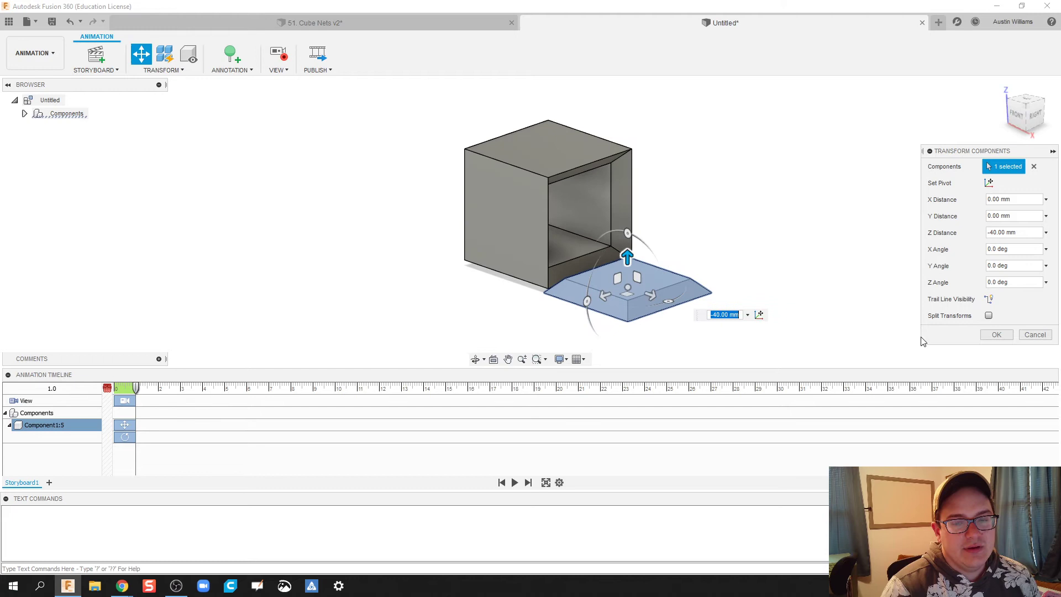
{"action": "middle_click_drag", "start_coordinate": [814, 330], "coordinate": [801, 311]}
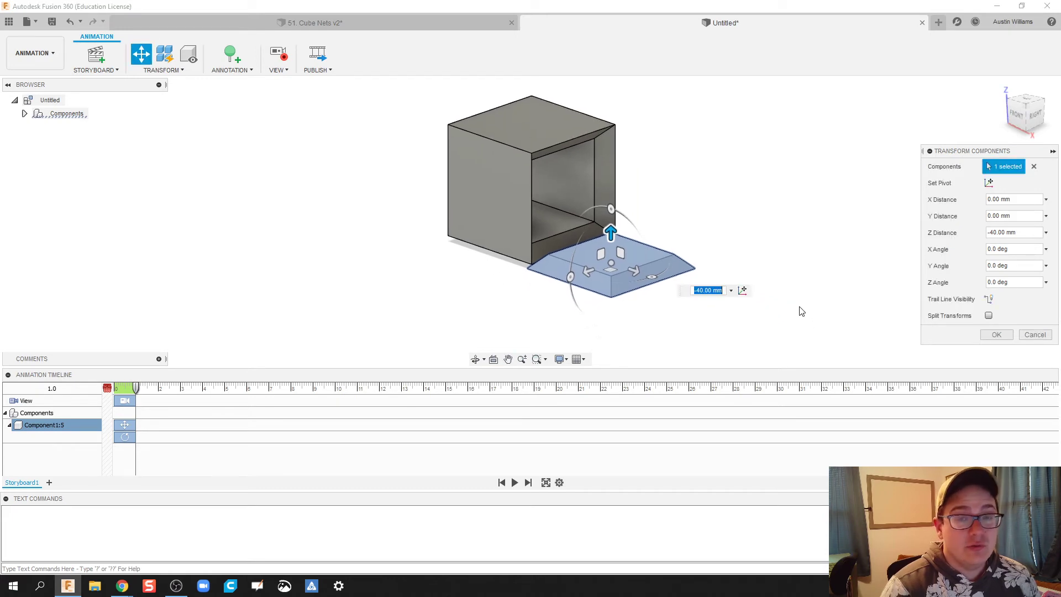
{"action": "left_click", "coordinate": [988, 315]}
Commit the first plate's unfolding move and play Storyboard1 to preview it.
{"action": "left_click", "coordinate": [992, 334]}
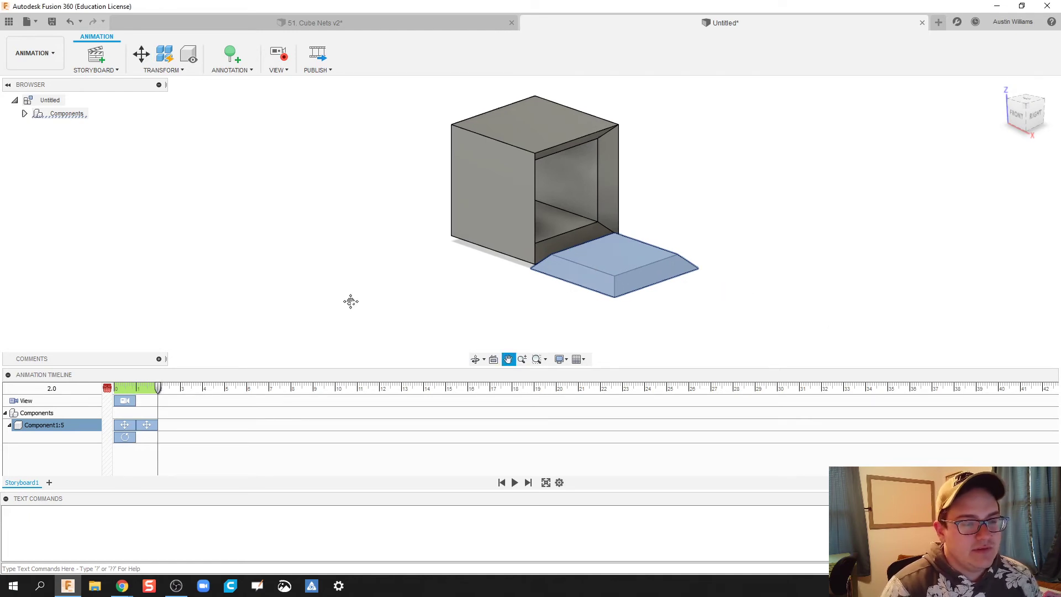
{"action": "middle_click_drag", "start_coordinate": [350, 300], "coordinate": [379, 310]}
{"action": "key", "text": "space"}
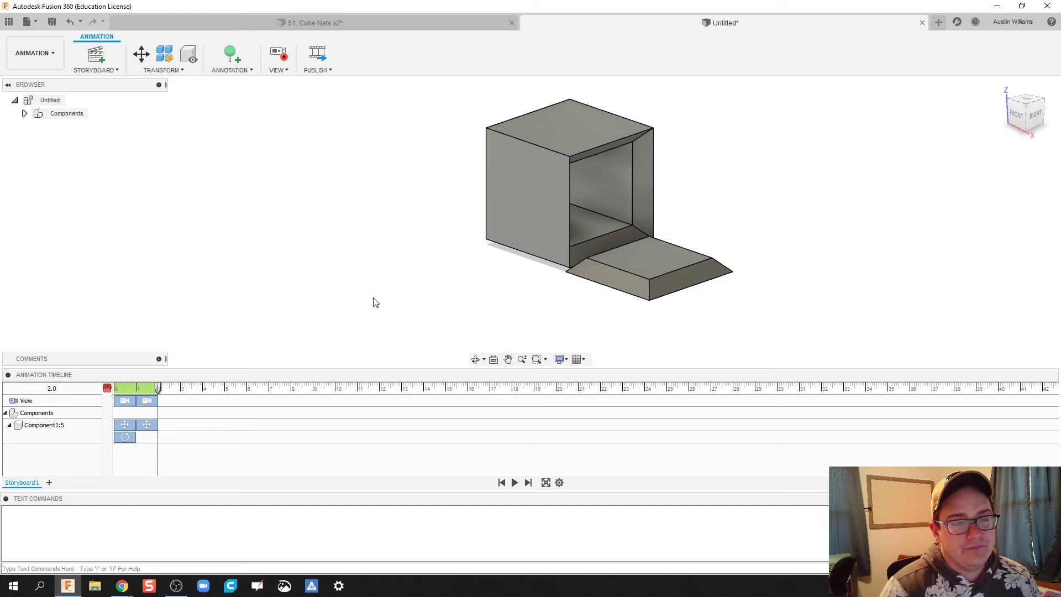
{"action": "middle_click_drag", "start_coordinate": [343, 308], "coordinate": [433, 315], "text": "shift"}
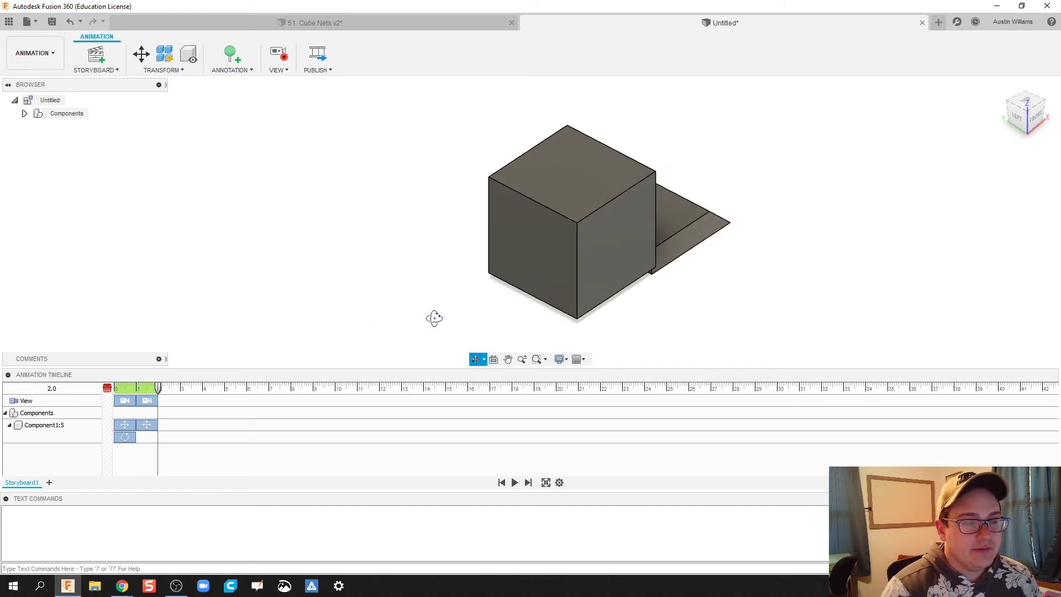
Move Component1:2 -40 mm along Z and tip it -90° about Y, with Split Transforms on.
{"action": "left_click", "coordinate": [142, 54]}
{"action": "left_click", "coordinate": [539, 249]}
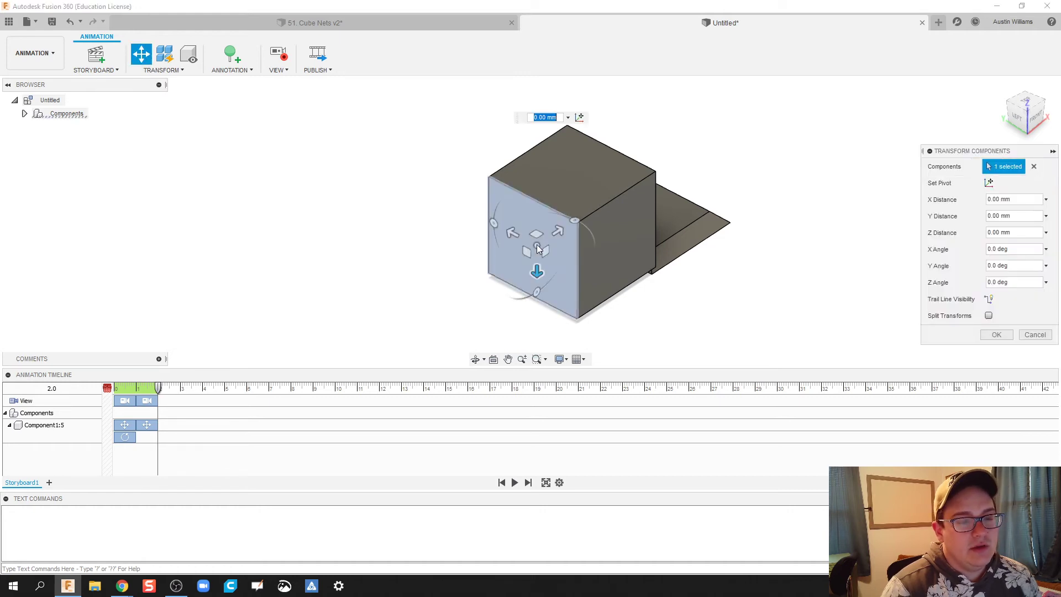
{"action": "middle_click_drag", "start_coordinate": [459, 284], "coordinate": [423, 275], "text": "shift"}
{"action": "left_click_drag", "start_coordinate": [543, 201], "coordinate": [497, 207]}
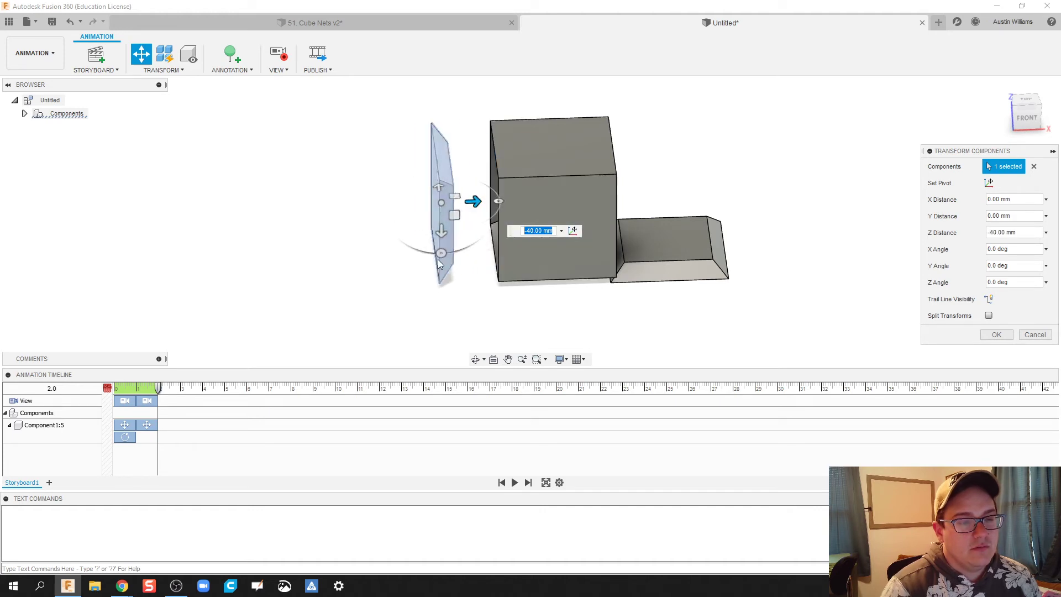
{"action": "middle_click_drag", "start_coordinate": [399, 260], "coordinate": [499, 287], "text": "shift"}
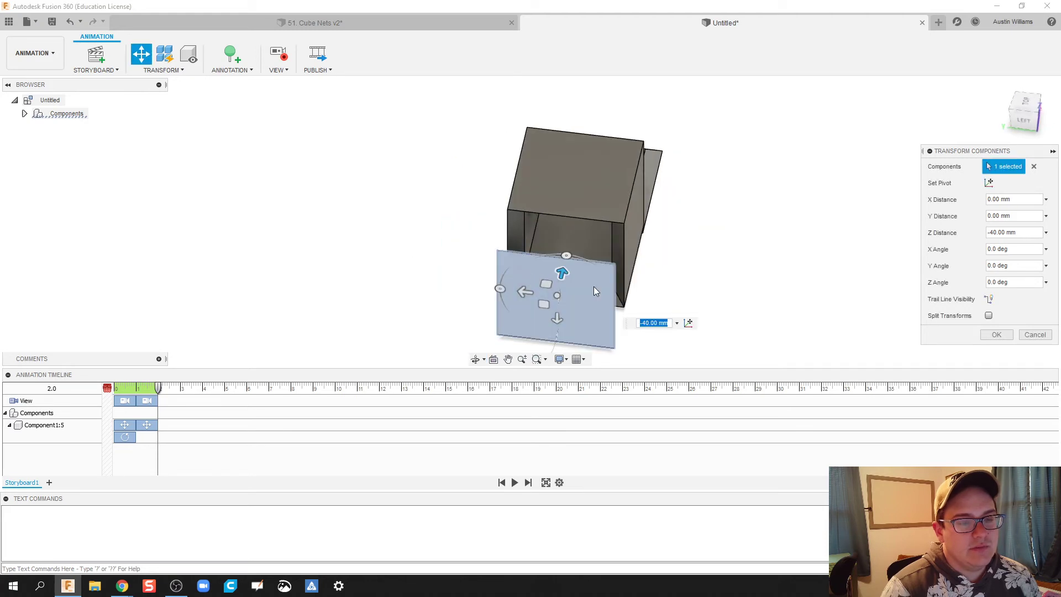
{"action": "middle_click_drag", "start_coordinate": [635, 298], "coordinate": [447, 268], "text": "shift"}
{"action": "left_click_drag", "start_coordinate": [441, 255], "coordinate": [440, 226]}
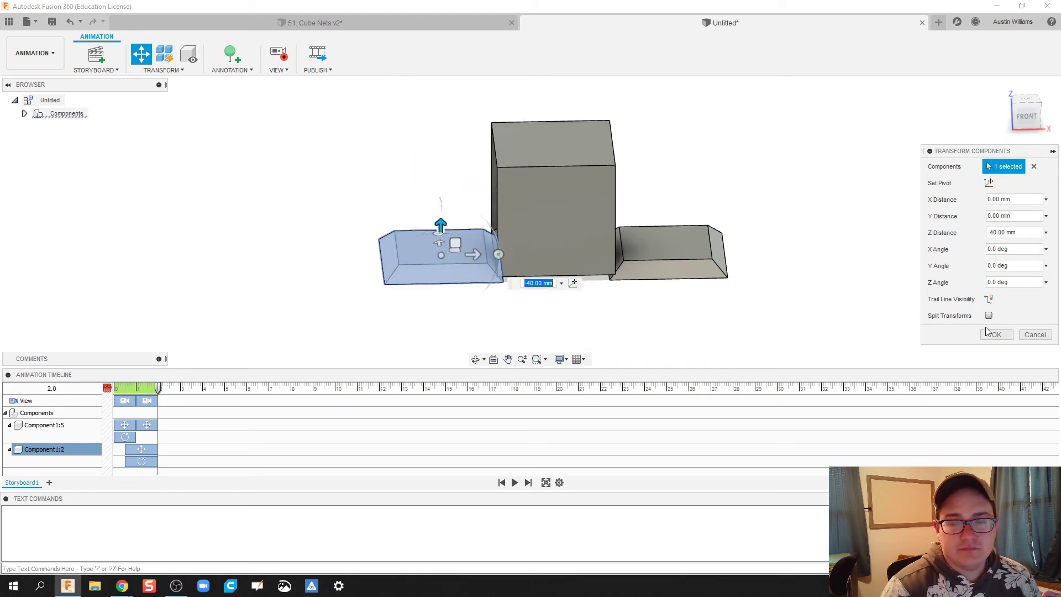
{"action": "left_click", "coordinate": [989, 315]}
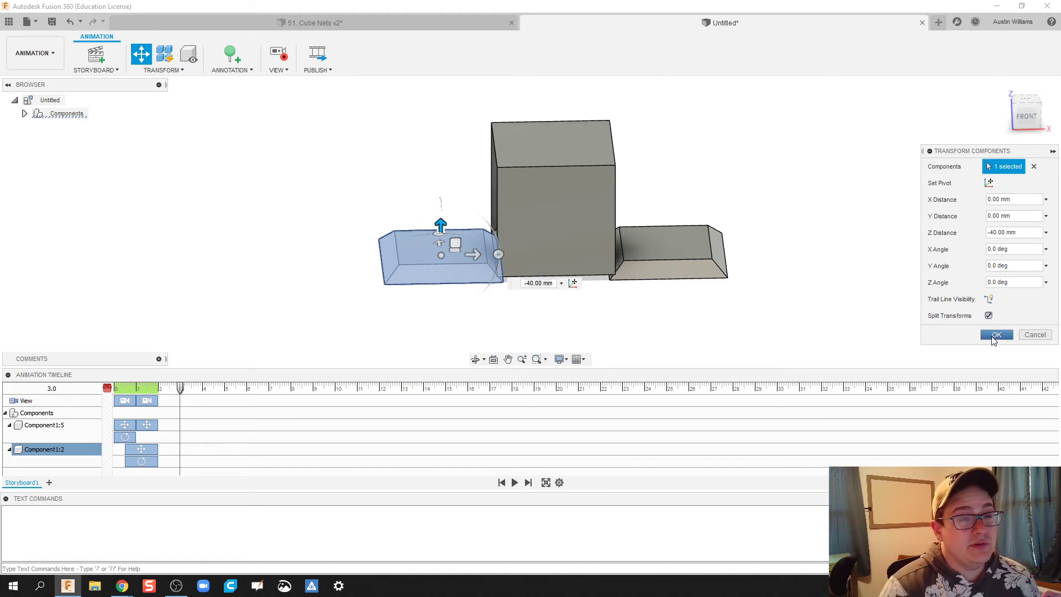
{"action": "left_click", "coordinate": [992, 337]}
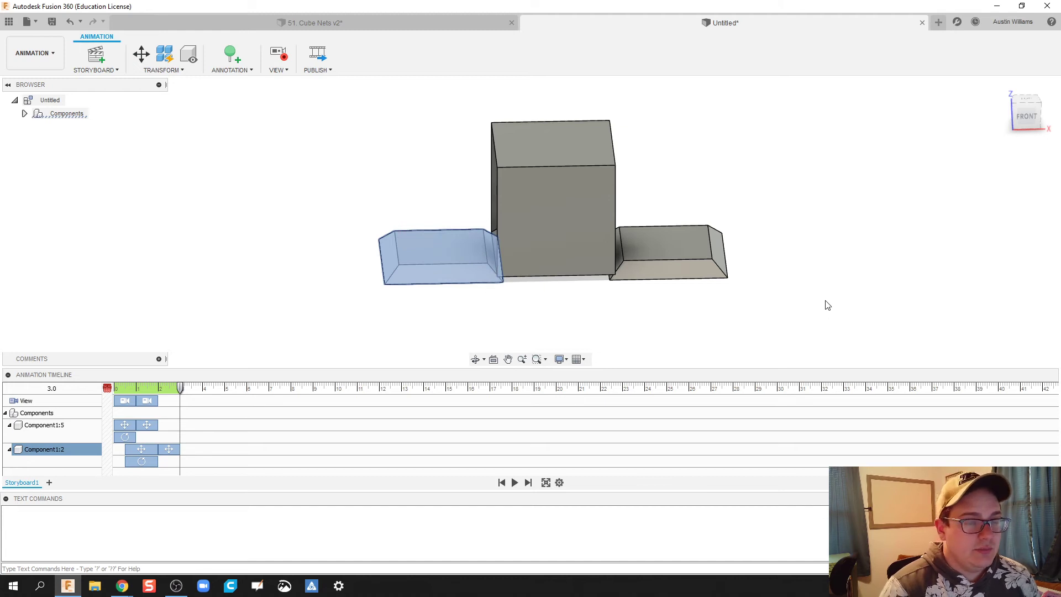
{"action": "key", "text": "space"}
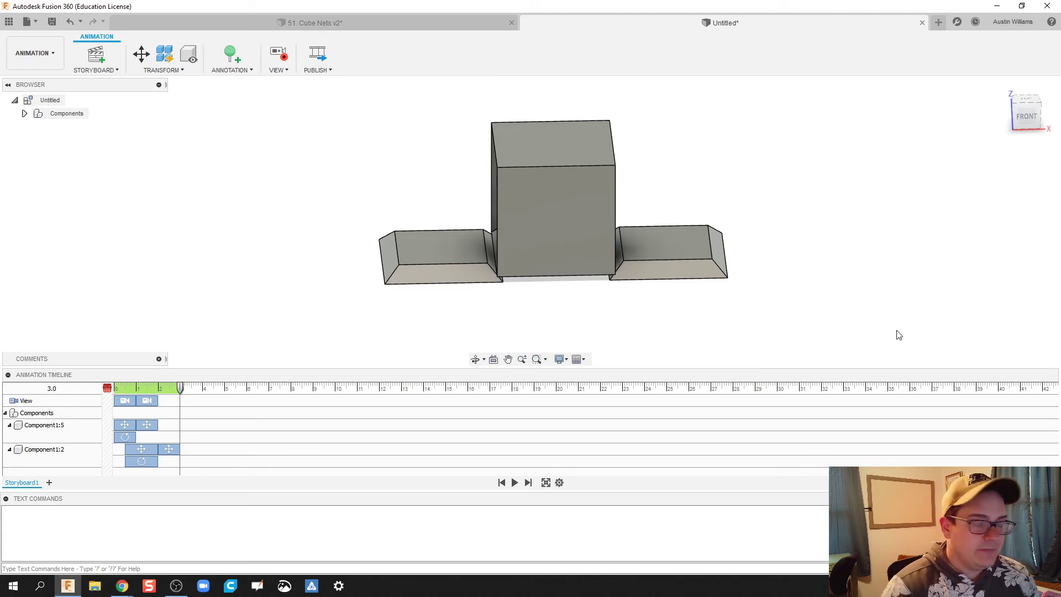
{"action": "middle_click_drag", "start_coordinate": [869, 298], "coordinate": [662, 308], "text": "shift"}
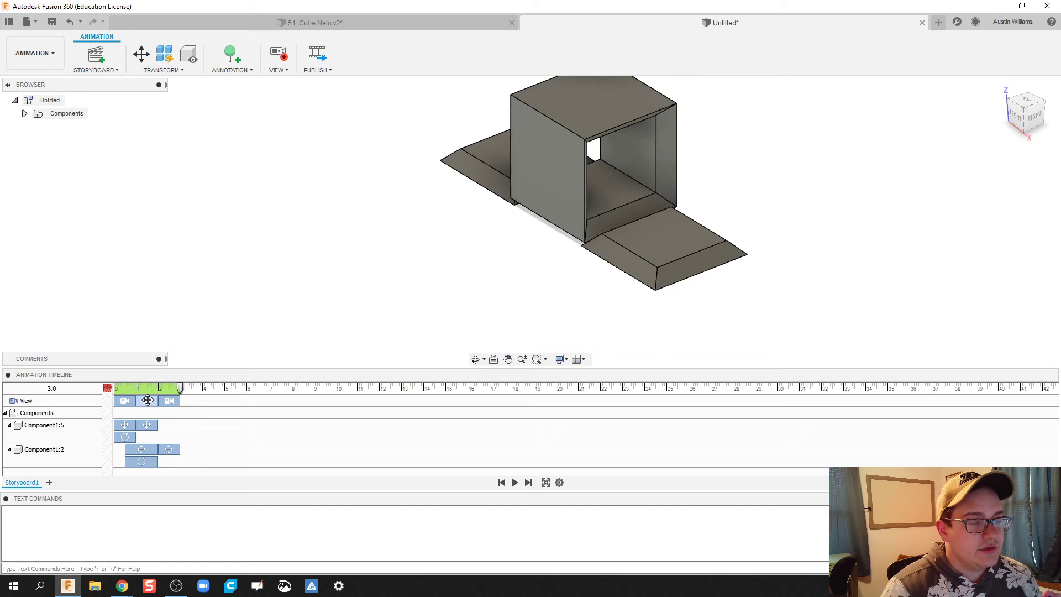
{"action": "middle_click_drag", "start_coordinate": [348, 297], "coordinate": [323, 325]}
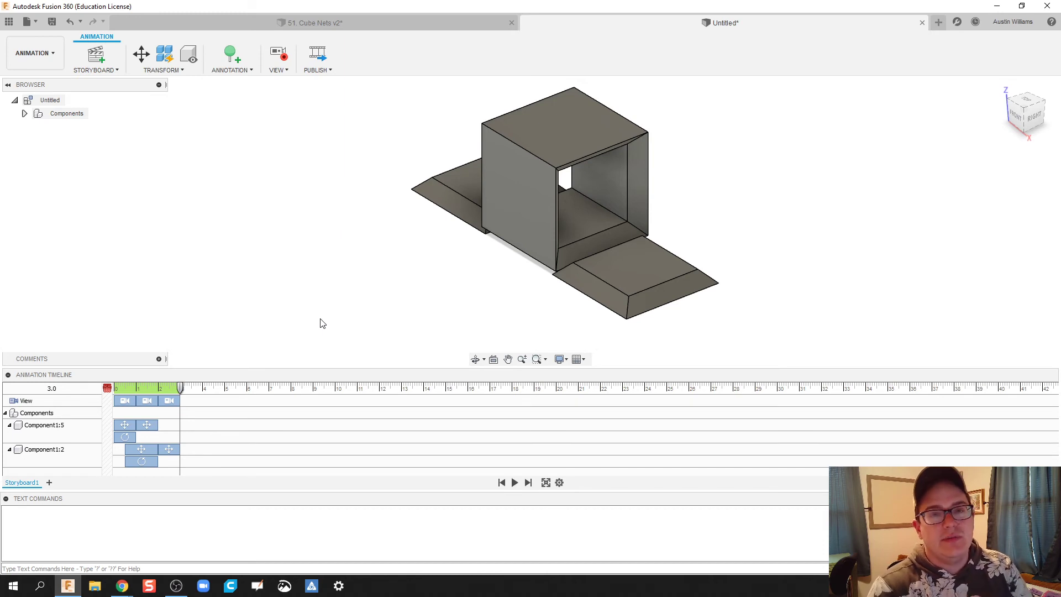
{"action": "middle_click_drag", "start_coordinate": [371, 337], "coordinate": [284, 348]}
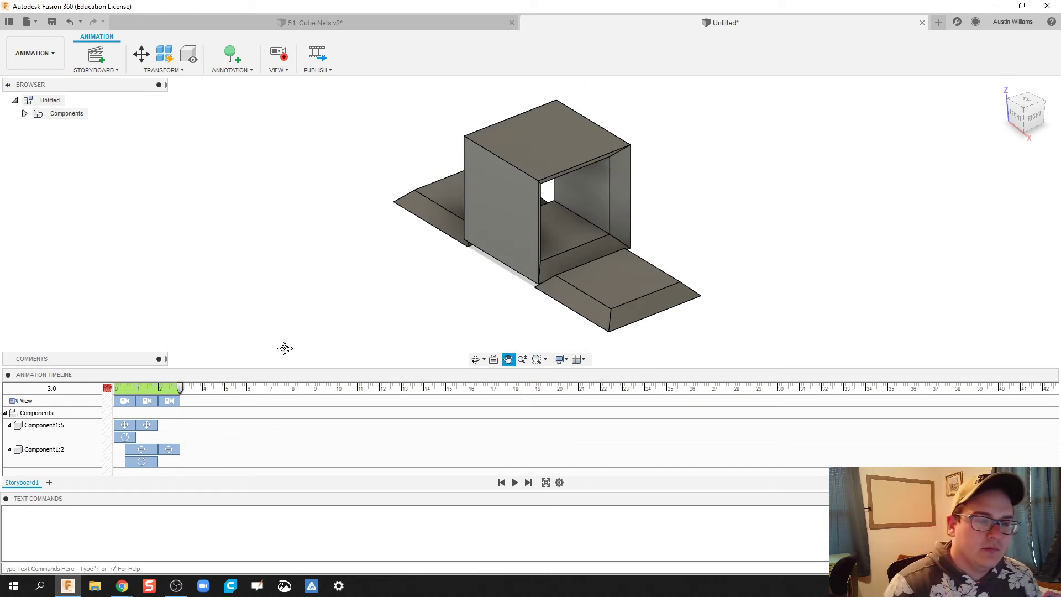
Select the front, top and side plates, then shift them sideways and tip them open.
{"action": "left_click", "coordinate": [142, 55]}
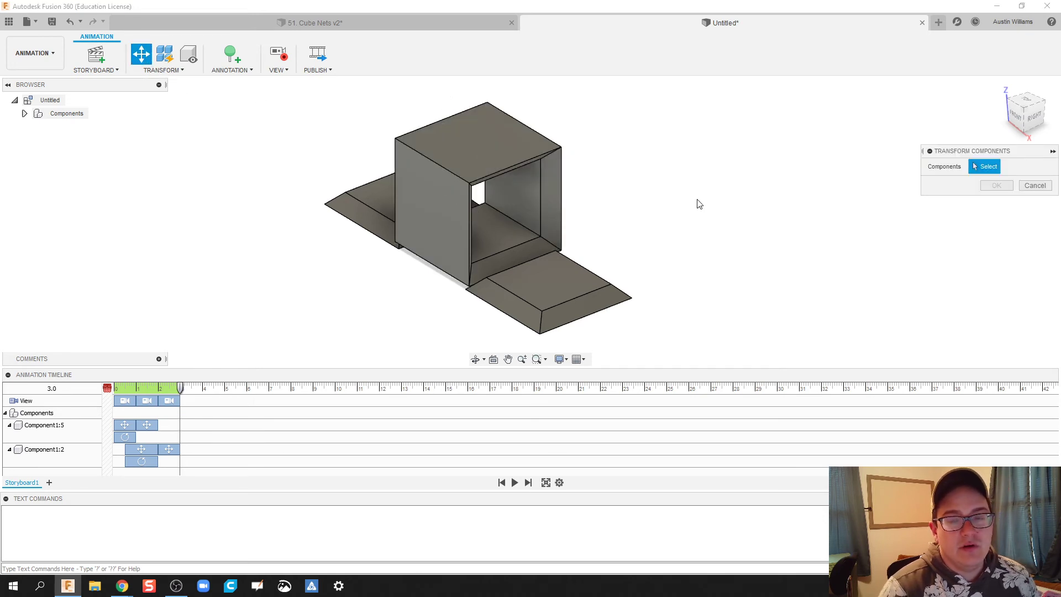
{"action": "middle_click_drag", "start_coordinate": [741, 207], "coordinate": [722, 221]}
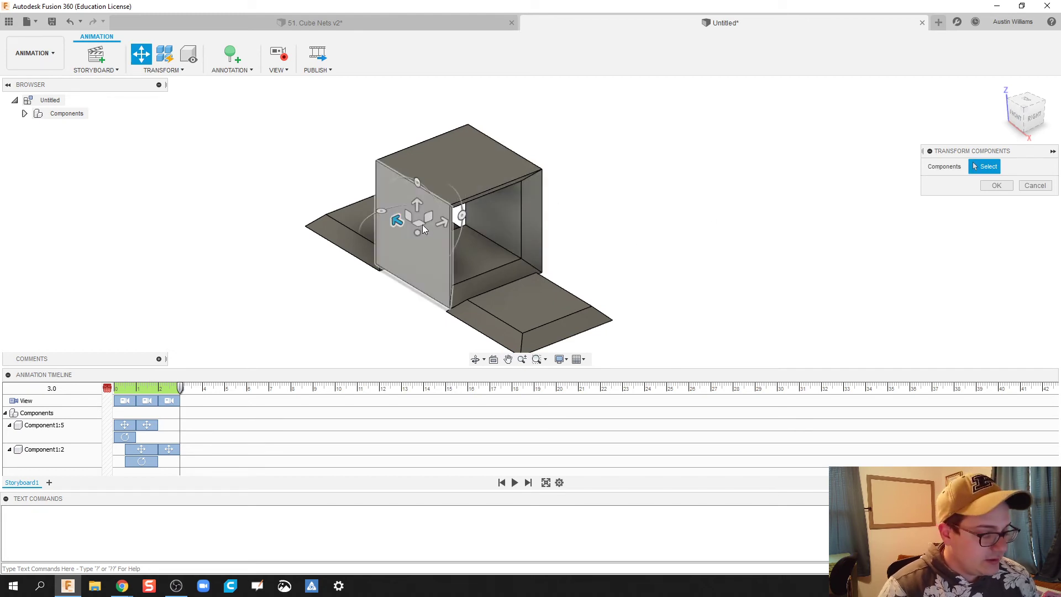
{"action": "left_click", "coordinate": [427, 243]}
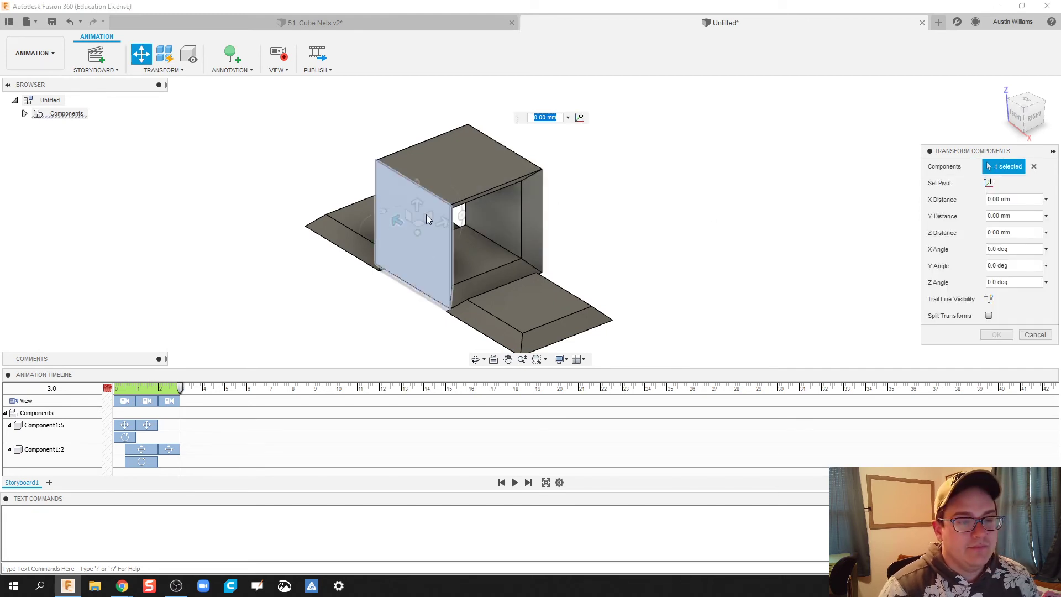
{"action": "left_click", "coordinate": [462, 170]}
{"action": "left_click", "coordinate": [528, 216]}
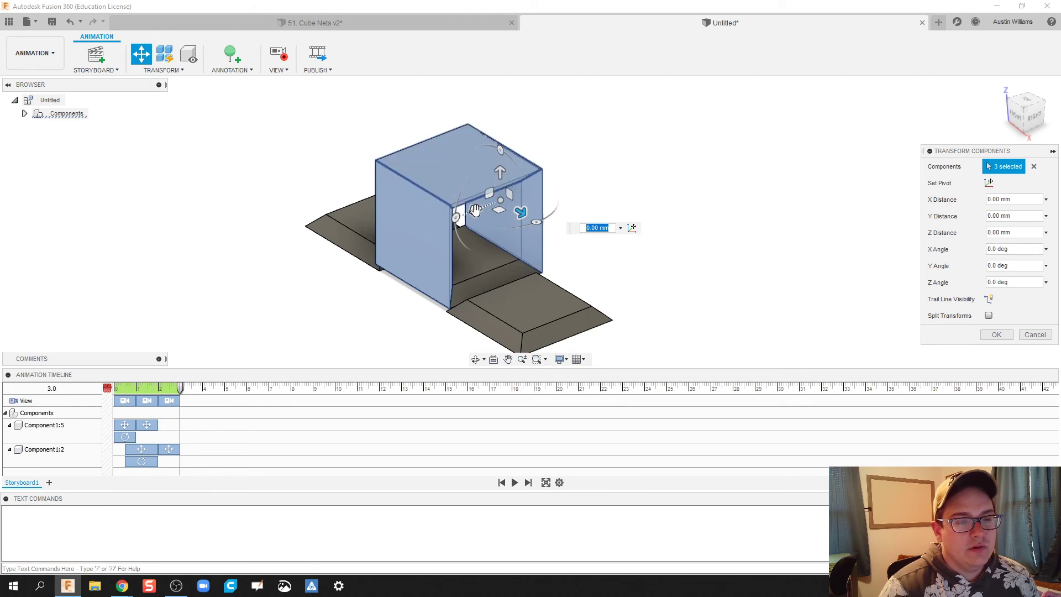
{"action": "left_click_drag", "start_coordinate": [475, 210], "coordinate": [640, 231]}
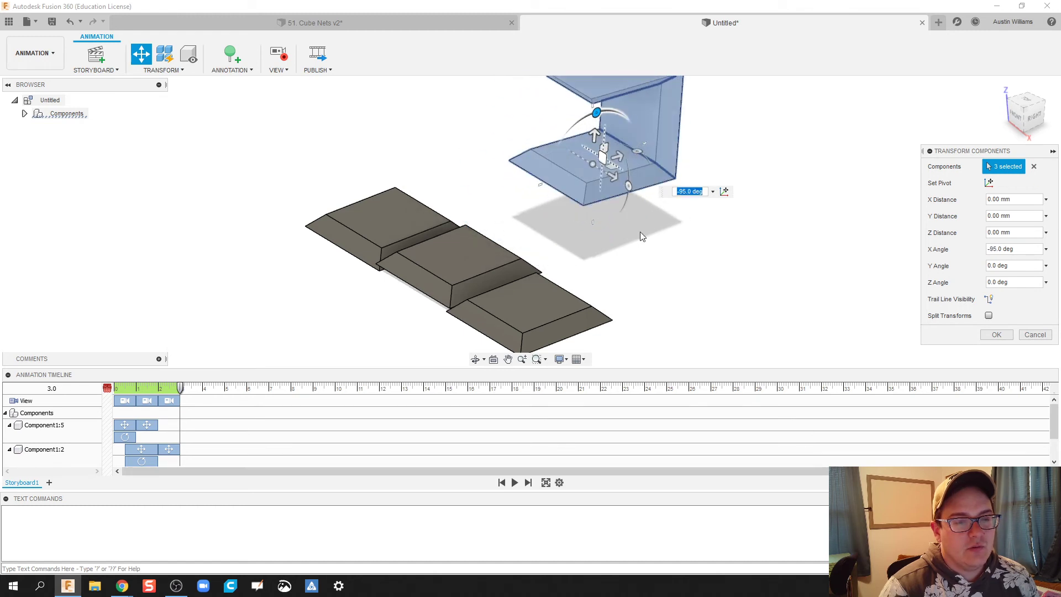
{"action": "middle_click_drag", "start_coordinate": [640, 231], "coordinate": [610, 228], "text": "shift"}
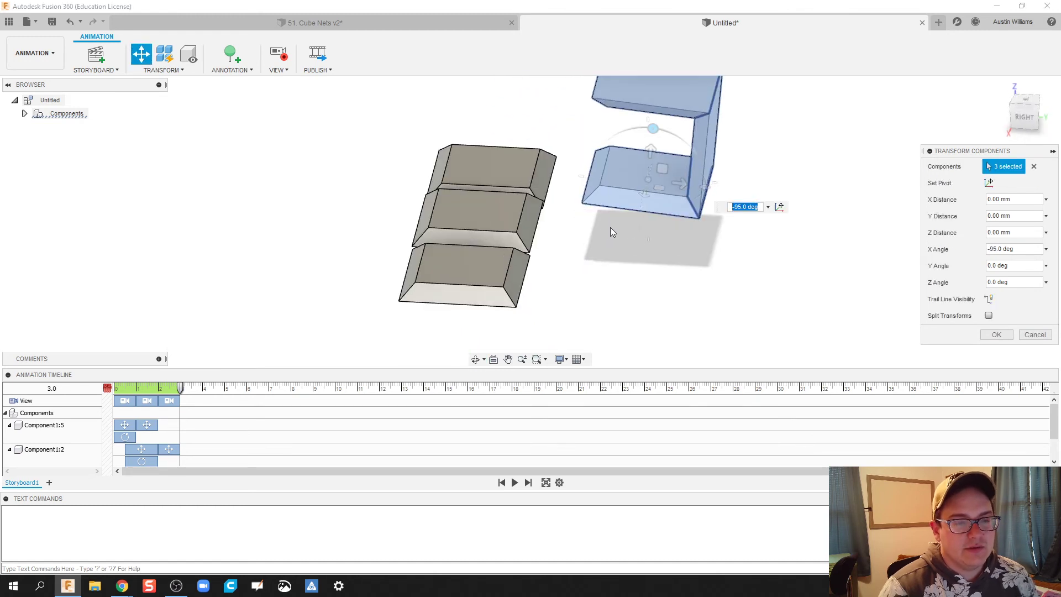
Rotate the three plates fully open, offset them 40 mm in Y and down 40 mm, and deselect the flat plate.
{"action": "type", "text": "0"}
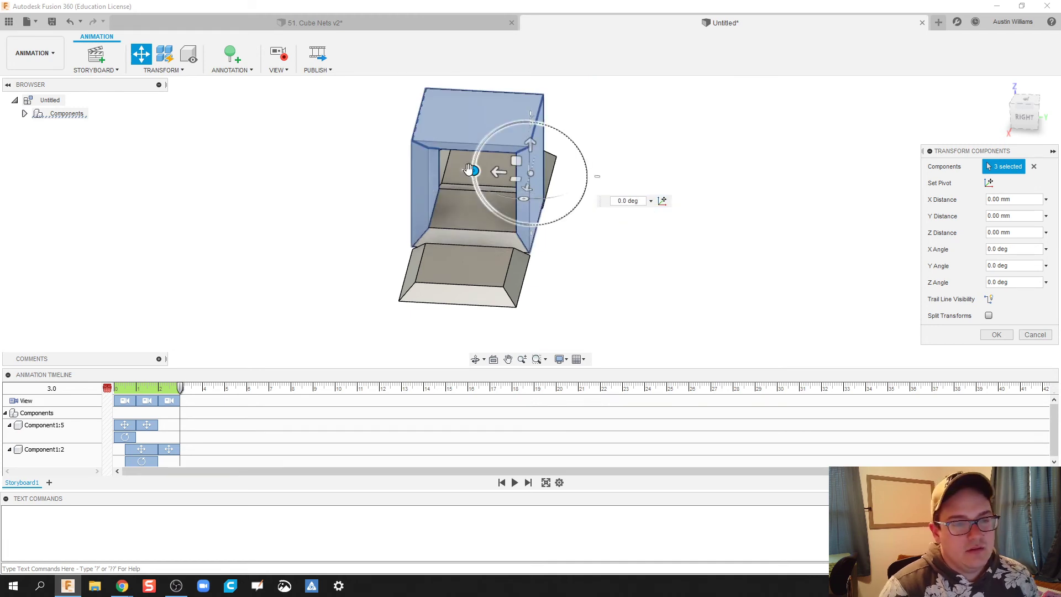
{"action": "left_click_drag", "start_coordinate": [473, 171], "coordinate": [530, 121]}
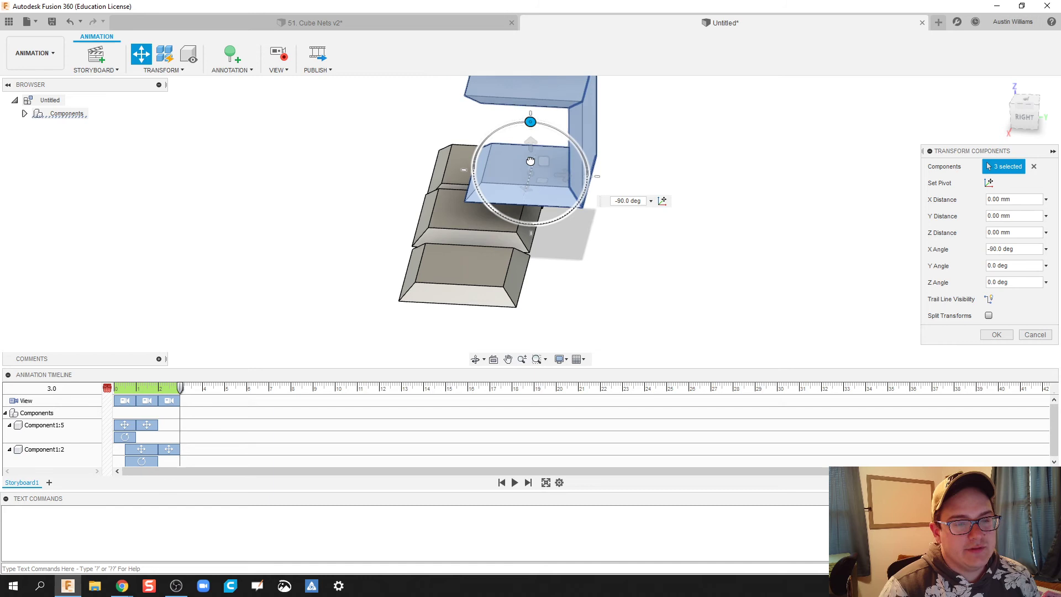
{"action": "left_click_drag", "start_coordinate": [564, 176], "coordinate": [608, 171]}
{"action": "middle_click_drag", "start_coordinate": [569, 247], "coordinate": [588, 166], "text": "shift"}
{"action": "left_click_drag", "start_coordinate": [588, 166], "coordinate": [587, 221]}
{"action": "middle_click_drag", "start_coordinate": [563, 296], "coordinate": [644, 310], "text": "shift"}
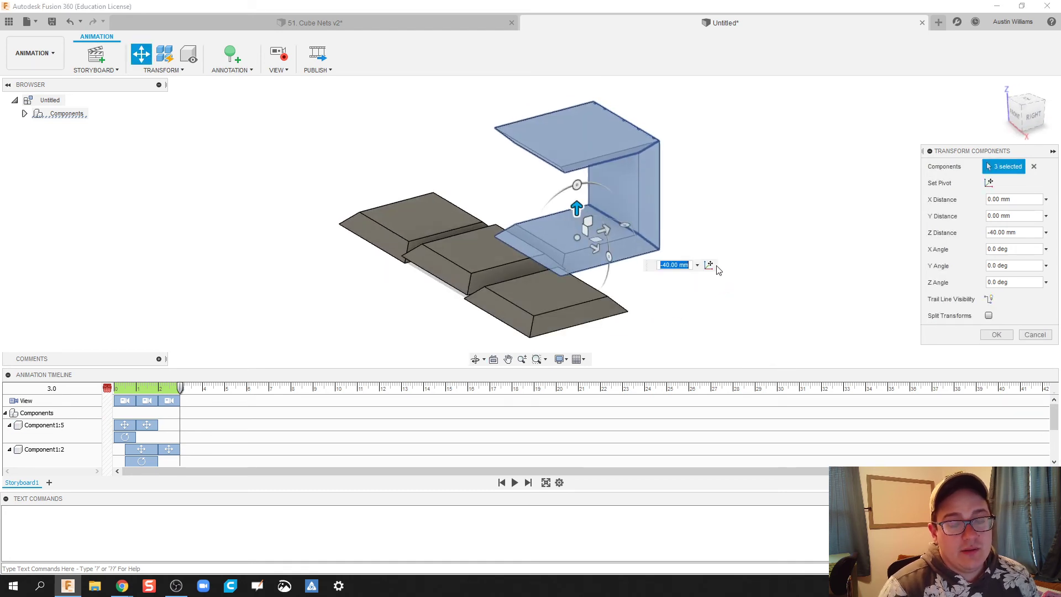
{"action": "left_click", "coordinate": [565, 244]}
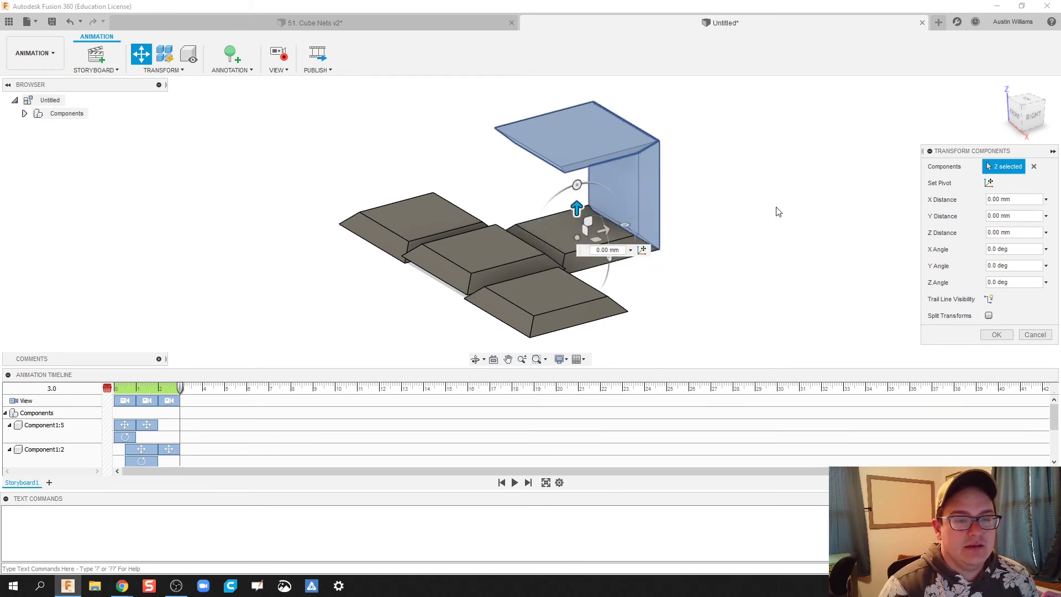
Rotate the last two plates open so the side wall lies flat, with a -40 mm Y offset.
{"action": "middle_click_drag", "start_coordinate": [796, 210], "coordinate": [748, 222]}
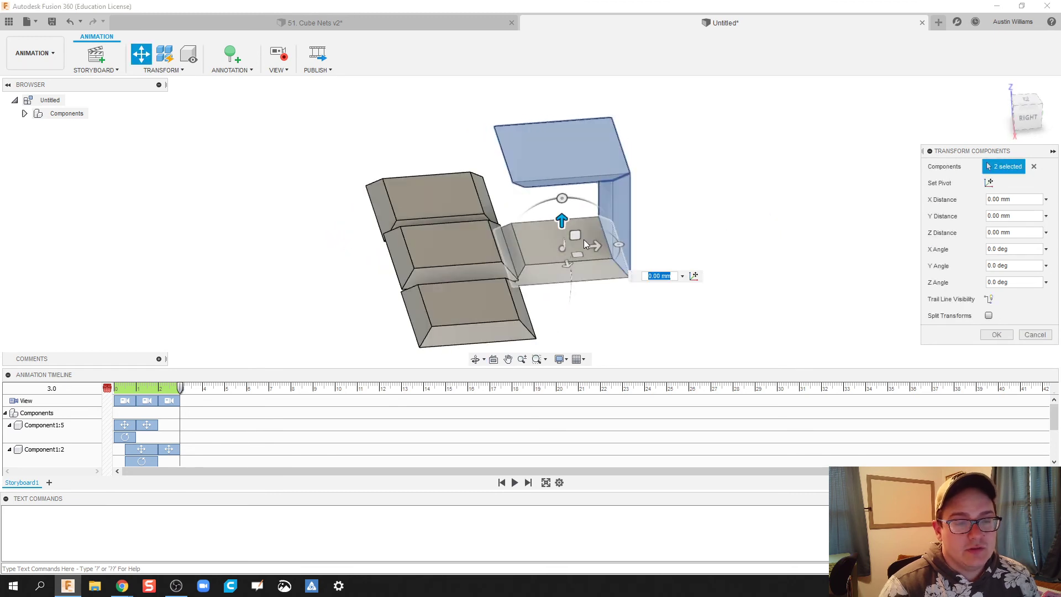
{"action": "left_click_drag", "start_coordinate": [593, 245], "coordinate": [668, 246]}
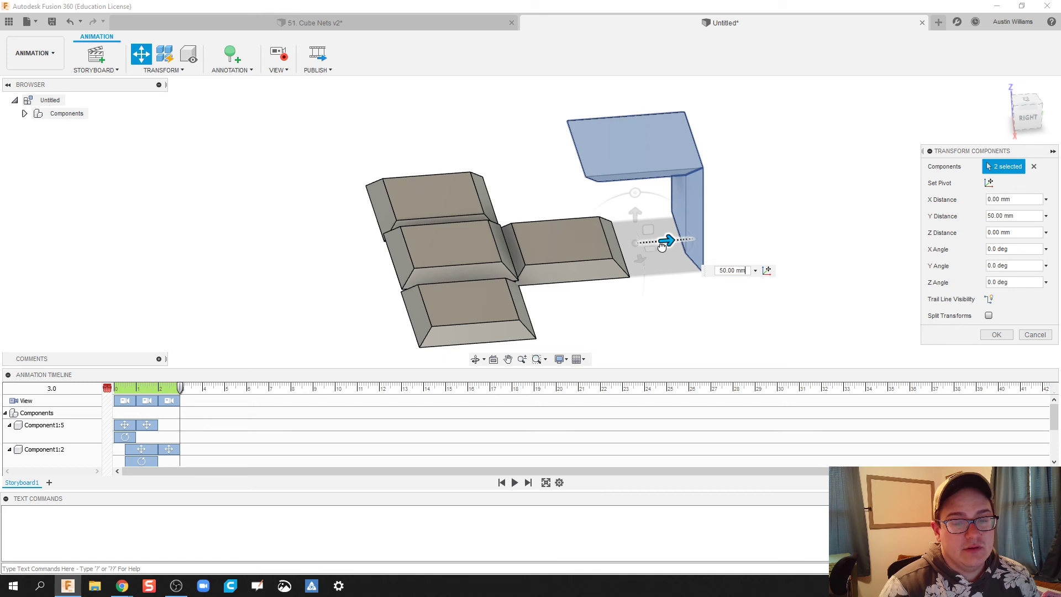
{"action": "left_click_drag", "start_coordinate": [635, 193], "coordinate": [750, 235]}
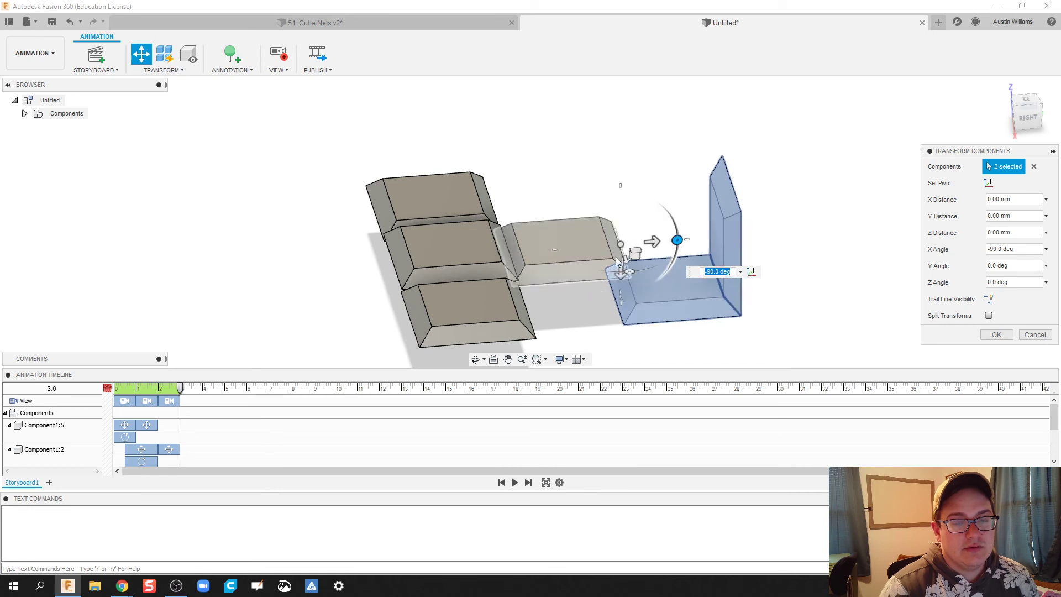
{"action": "left_click_drag", "start_coordinate": [621, 272], "coordinate": [621, 221]}
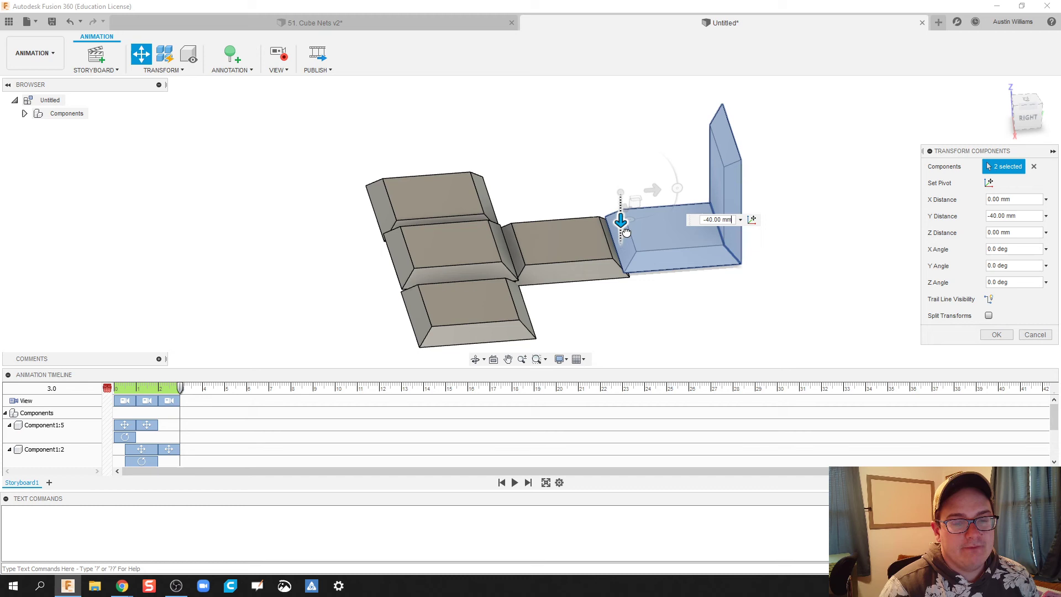
{"action": "middle_click_drag", "start_coordinate": [683, 278], "coordinate": [713, 307], "text": "shift"}
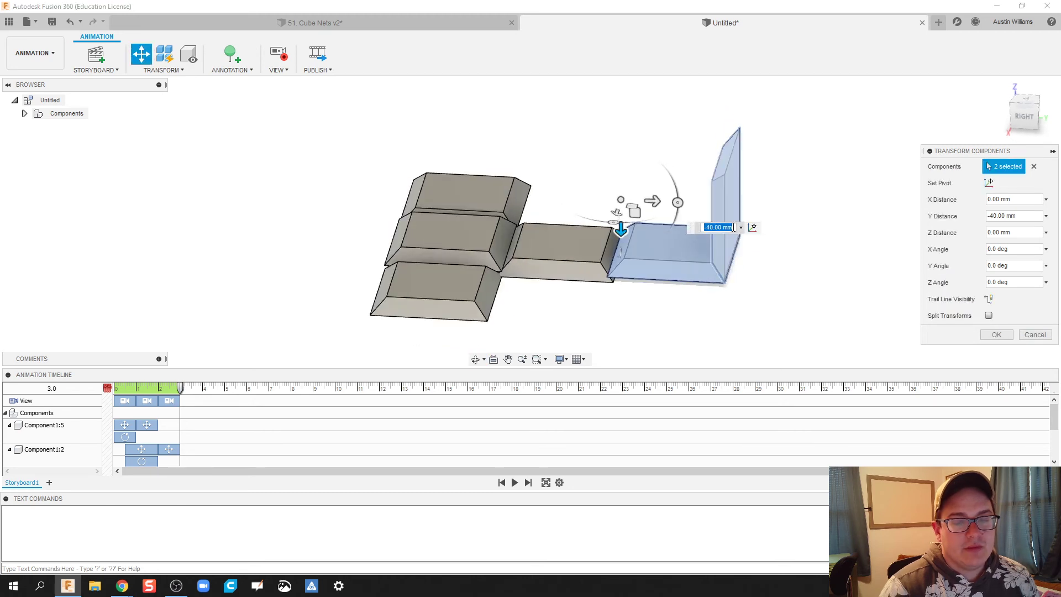
Rotate the lid -90° flat, set its Y Distance to -10 mm in line with the row, and commit.
{"action": "left_click", "coordinate": [671, 273], "text": "ctrl"}
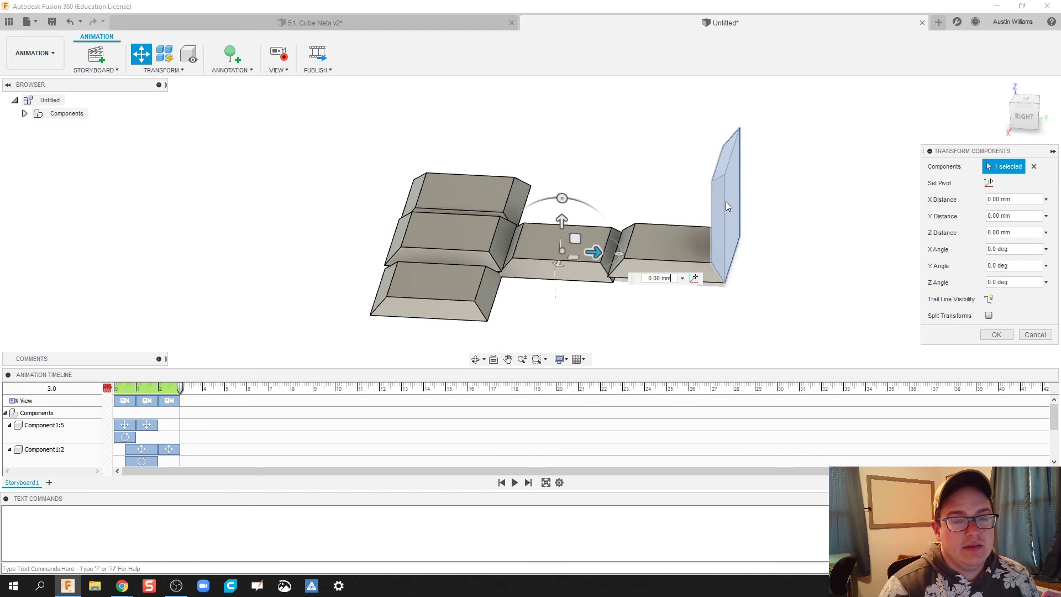
{"action": "left_click_drag", "start_coordinate": [593, 252], "coordinate": [673, 255]}
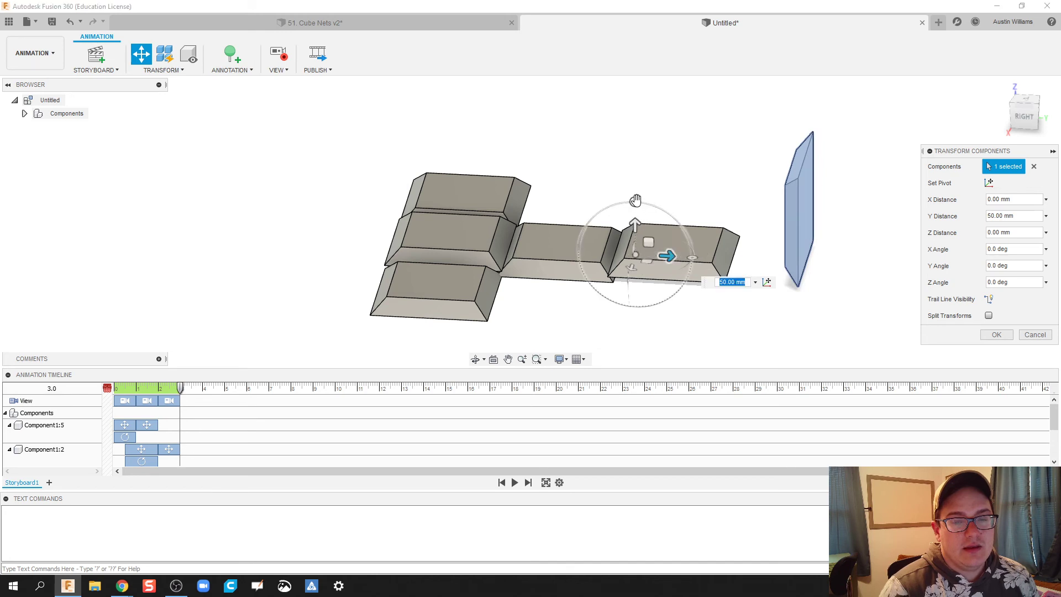
{"action": "left_click_drag", "start_coordinate": [636, 203], "coordinate": [635, 284]}
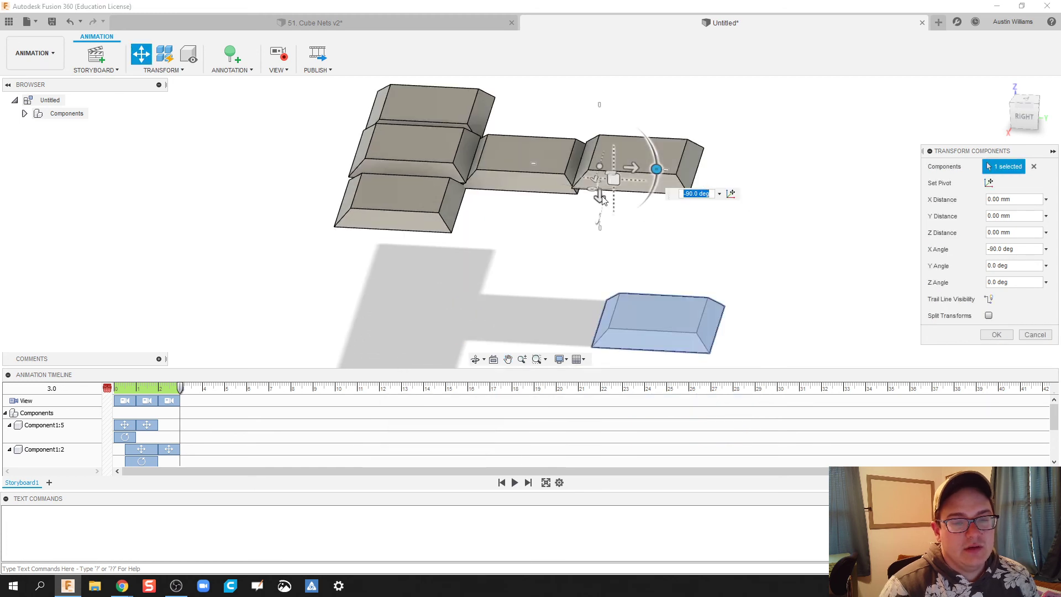
{"action": "left_click_drag", "start_coordinate": [600, 194], "coordinate": [599, 111]}
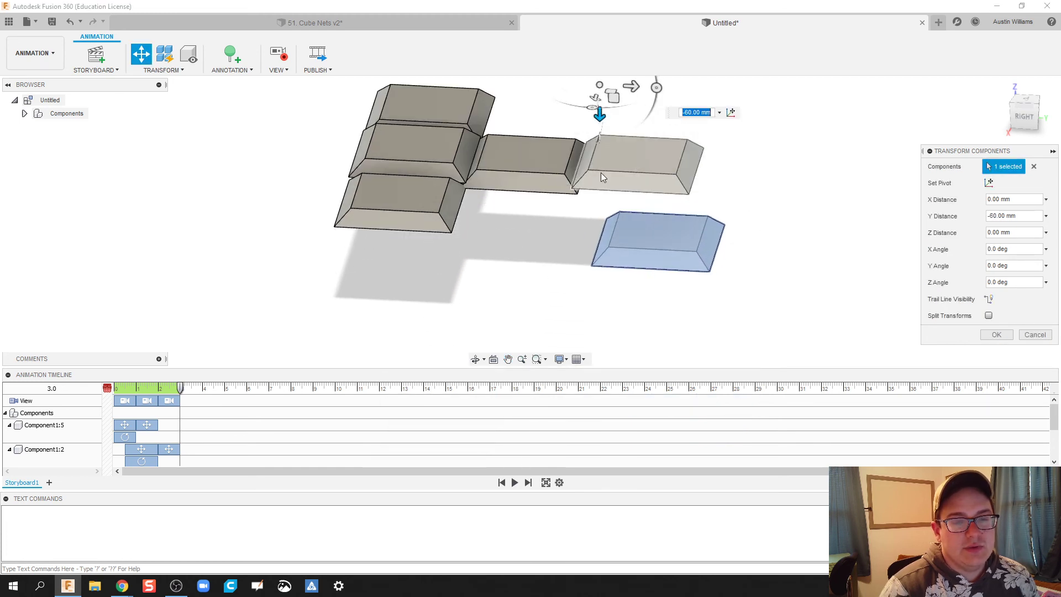
{"action": "middle_click_drag", "start_coordinate": [599, 111], "coordinate": [607, 181]}
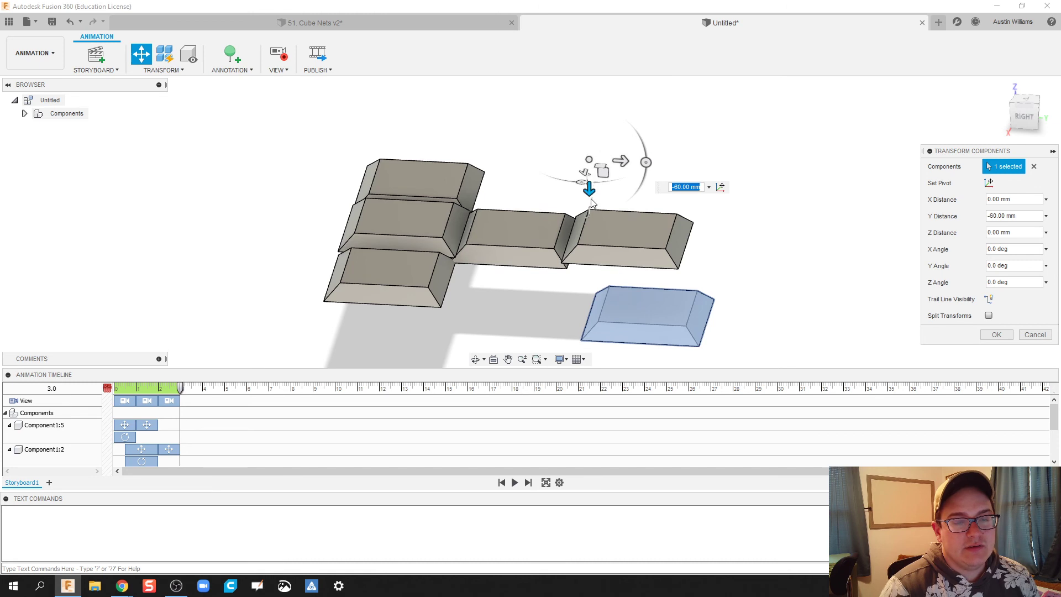
{"action": "left_click_drag", "start_coordinate": [589, 189], "coordinate": [591, 135]}
{"action": "middle_click_drag", "start_coordinate": [591, 135], "coordinate": [592, 166]}
{"action": "left_click_drag", "start_coordinate": [620, 140], "coordinate": [677, 164]}
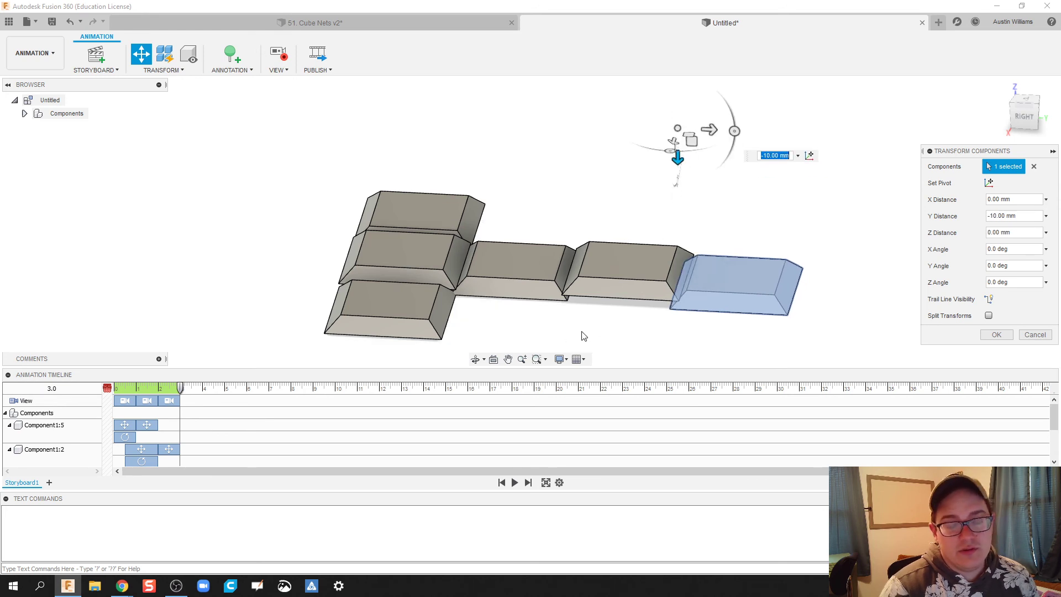
{"action": "middle_click_drag", "start_coordinate": [595, 326], "coordinate": [654, 275], "text": "shift"}
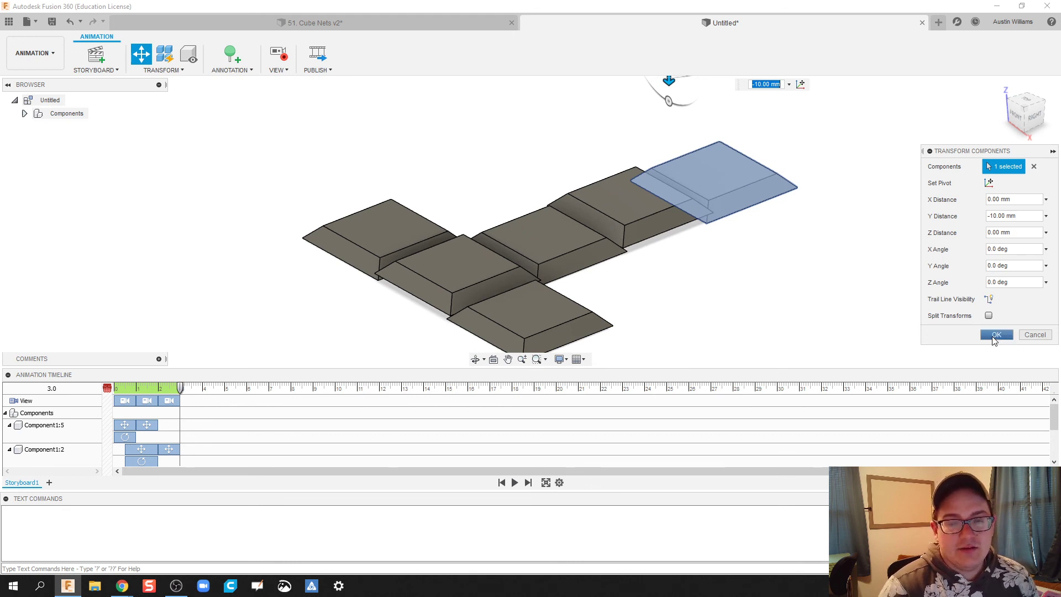
{"action": "left_click", "coordinate": [995, 334]}
Play the unfolding, then delete all three View keyframes from the animation timeline.
{"action": "key", "text": "space"}
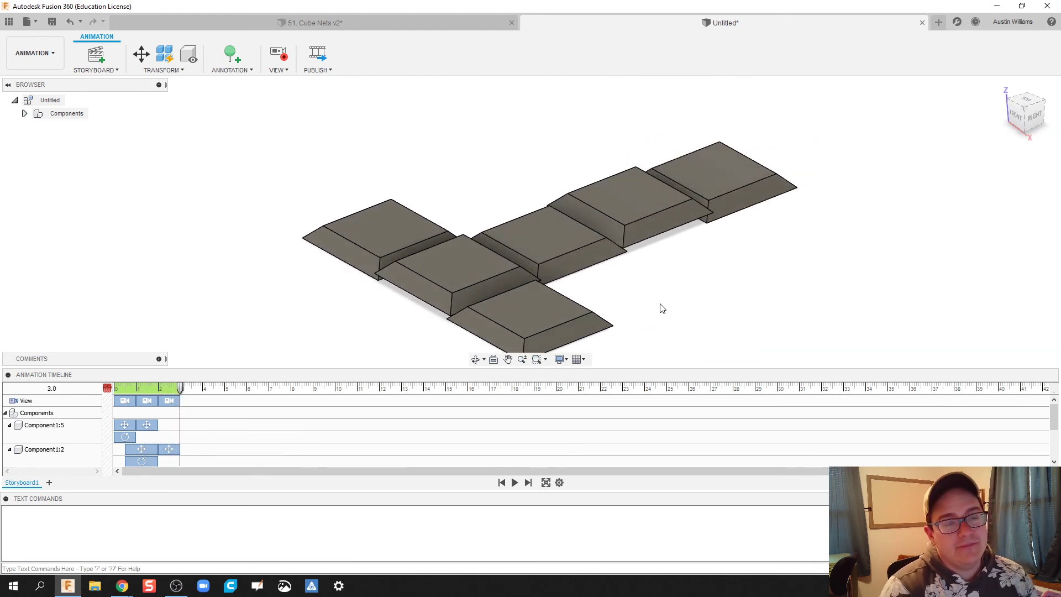
{"action": "right_click", "coordinate": [169, 404]}
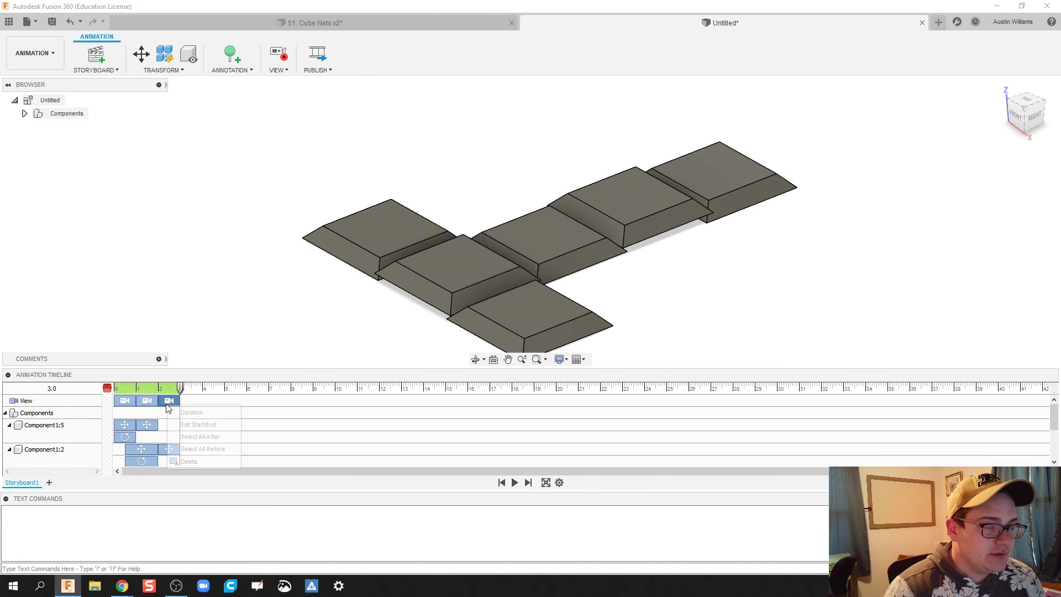
{"action": "left_click", "coordinate": [188, 462]}
{"action": "right_click", "coordinate": [150, 403]}
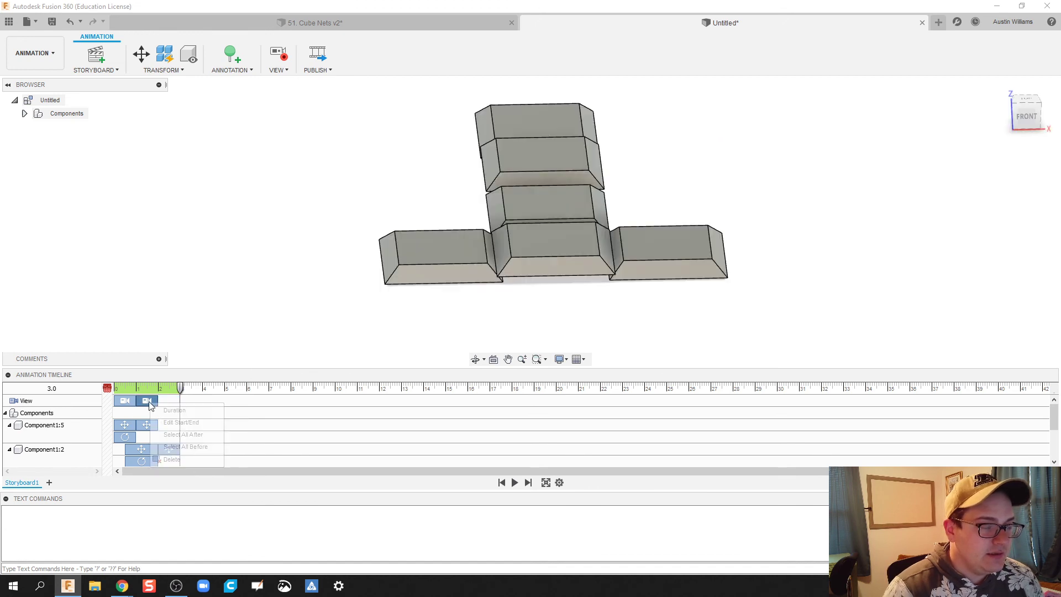
{"action": "left_click", "coordinate": [168, 459]}
{"action": "right_click", "coordinate": [133, 401]}
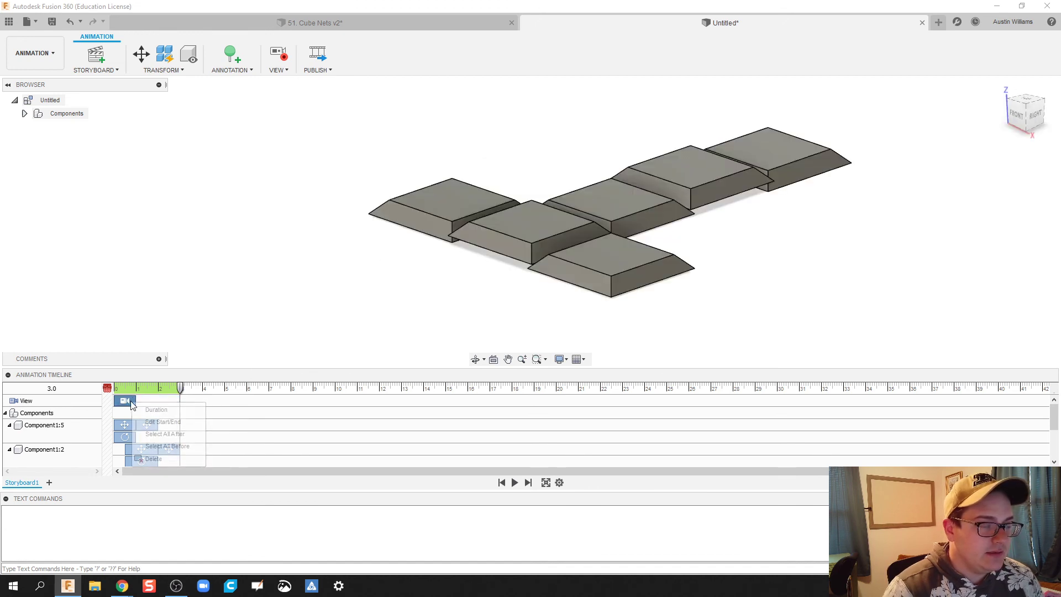
{"action": "left_click", "coordinate": [155, 459]}
Pan and zoom to reframe the flat cube net as the new view.
{"action": "middle_click_drag", "start_coordinate": [285, 315], "coordinate": [251, 328]}
{"action": "scroll", "coordinate": [187, 270], "scroll_direction": "down", "scroll_amount": 3}
{"action": "scroll", "coordinate": [256, 309], "scroll_direction": "up", "scroll_amount": 2}
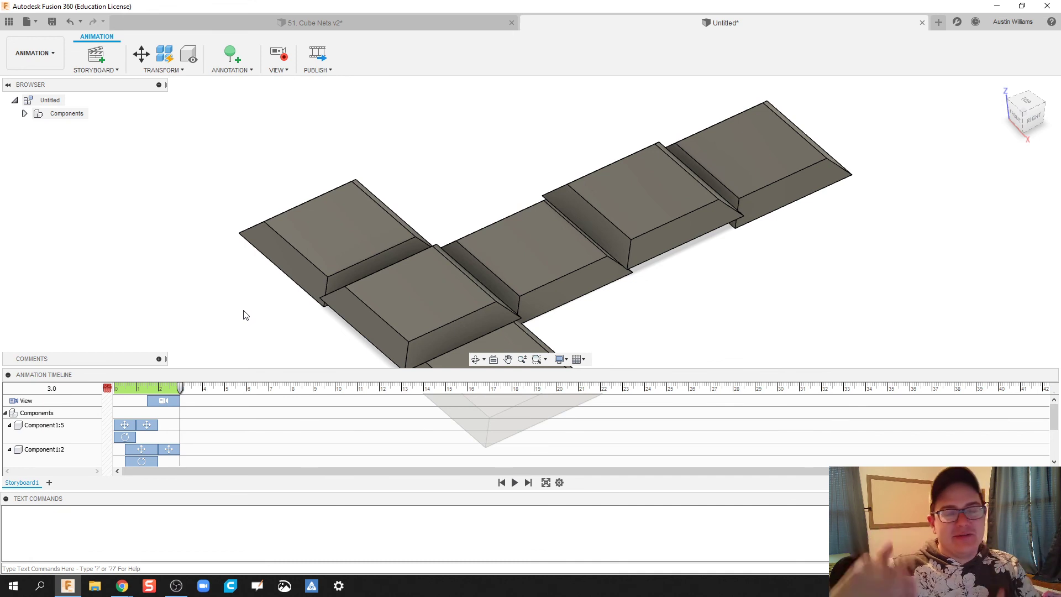
Play the cube-unfolding storyboard in full-screen playback mode.
{"action": "left_click", "coordinate": [546, 483]}
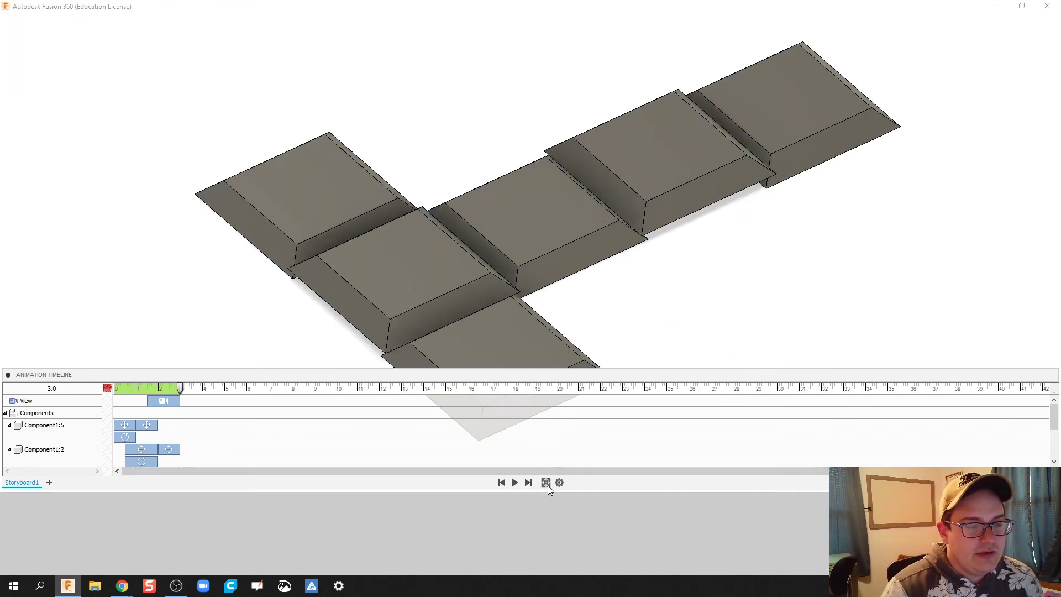